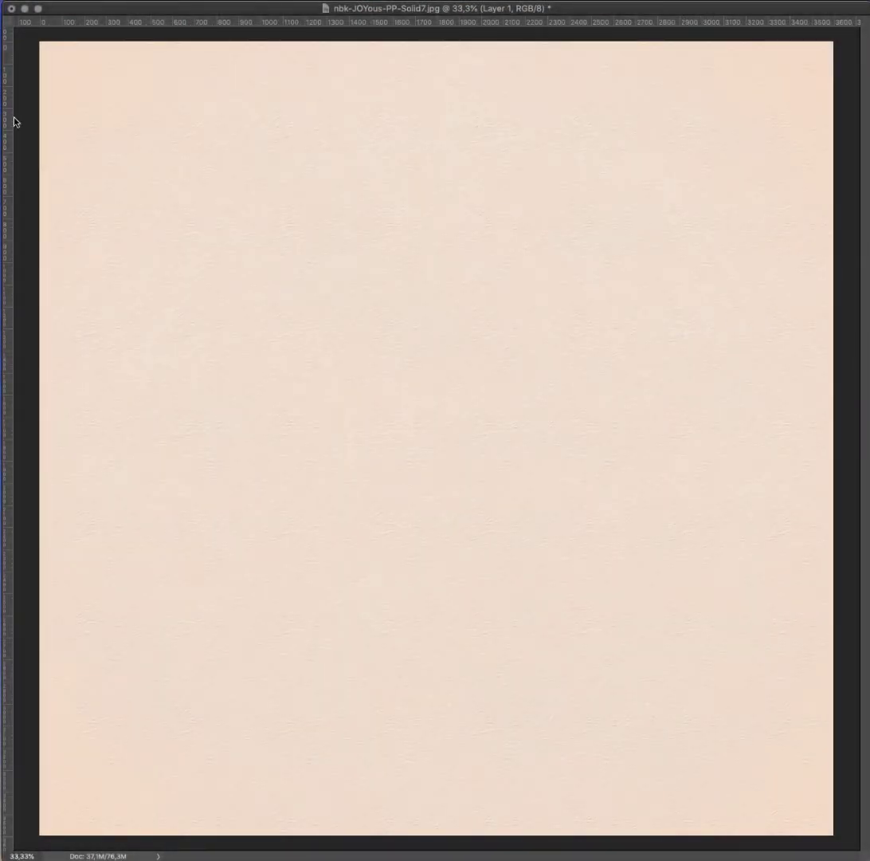
# Step: Stamp pine-branch splatters into the right-hand cluster using a pine-branch blender brush
pyautogui.click(769, 446)
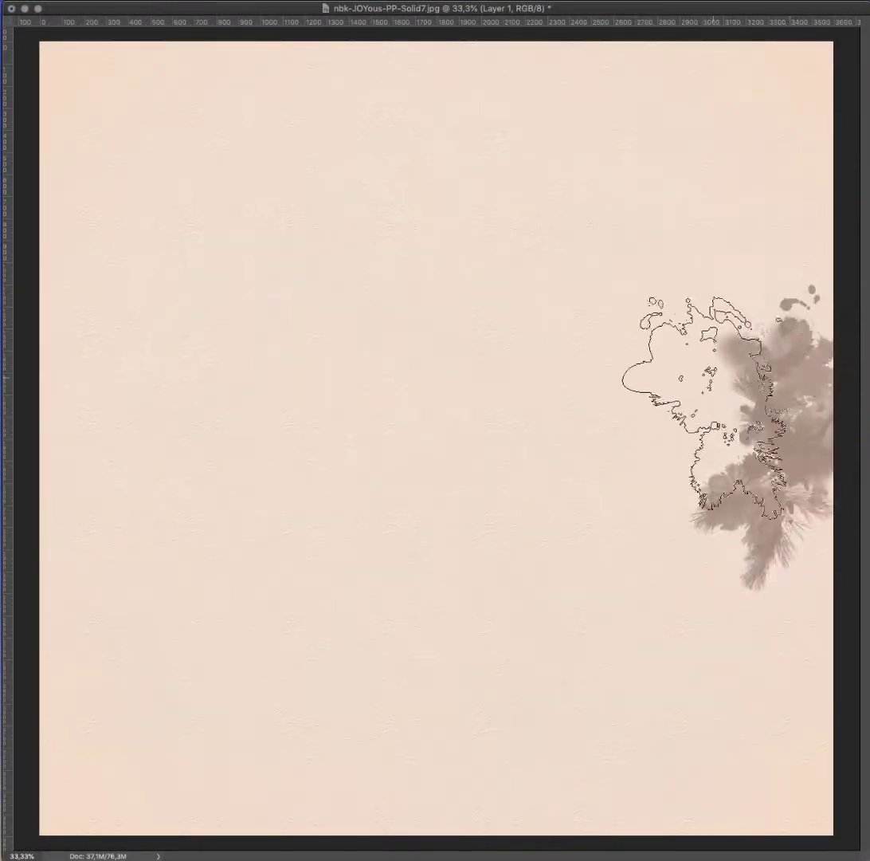
pyautogui.rightClick(702, 390)
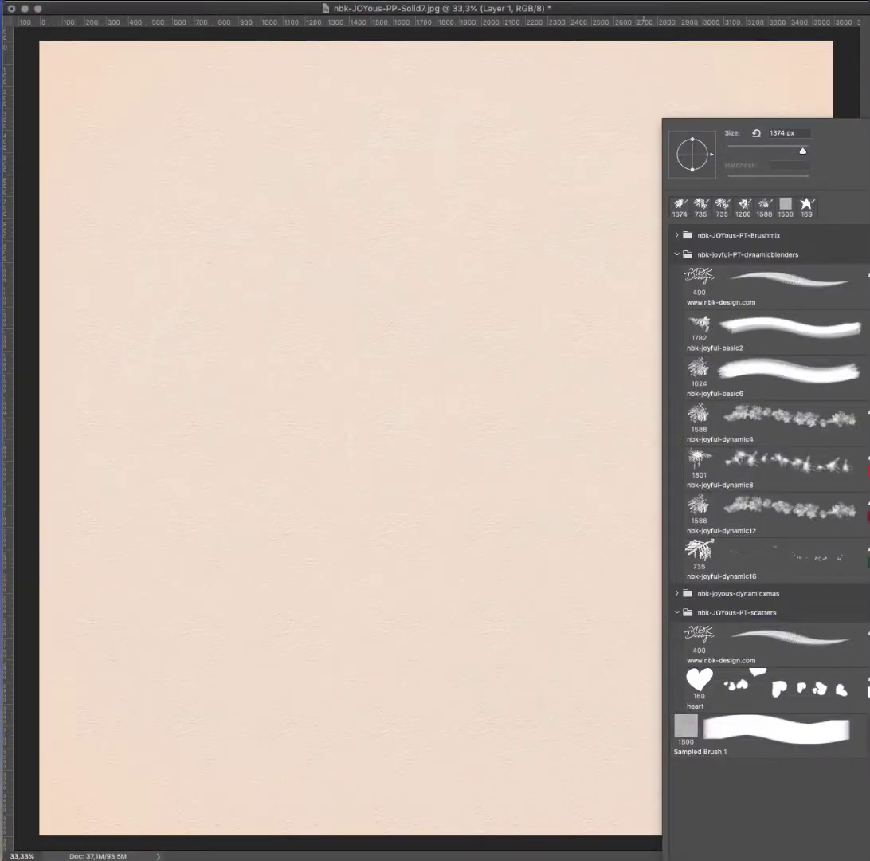
pyautogui.doubleClick(731, 495)
pyautogui.click(563, 388)
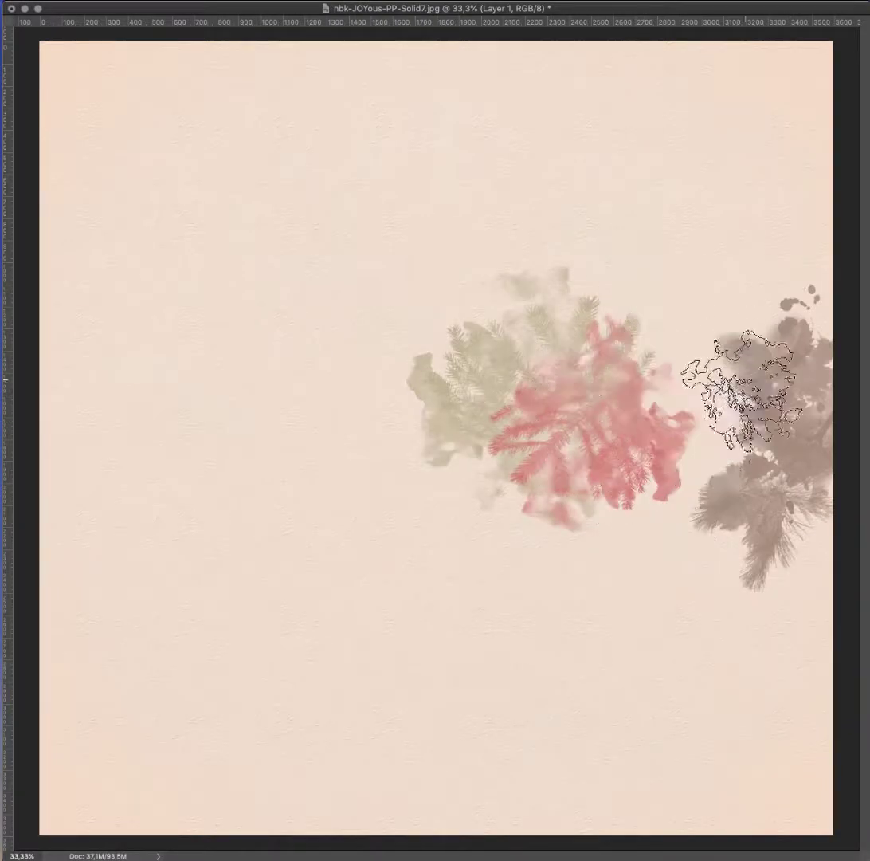
pyautogui.click(753, 319)
pyautogui.click(765, 454)
# Step: Stamp a matching cluster of pine-branch splatters on the left side of the paper
pyautogui.click(92, 366)
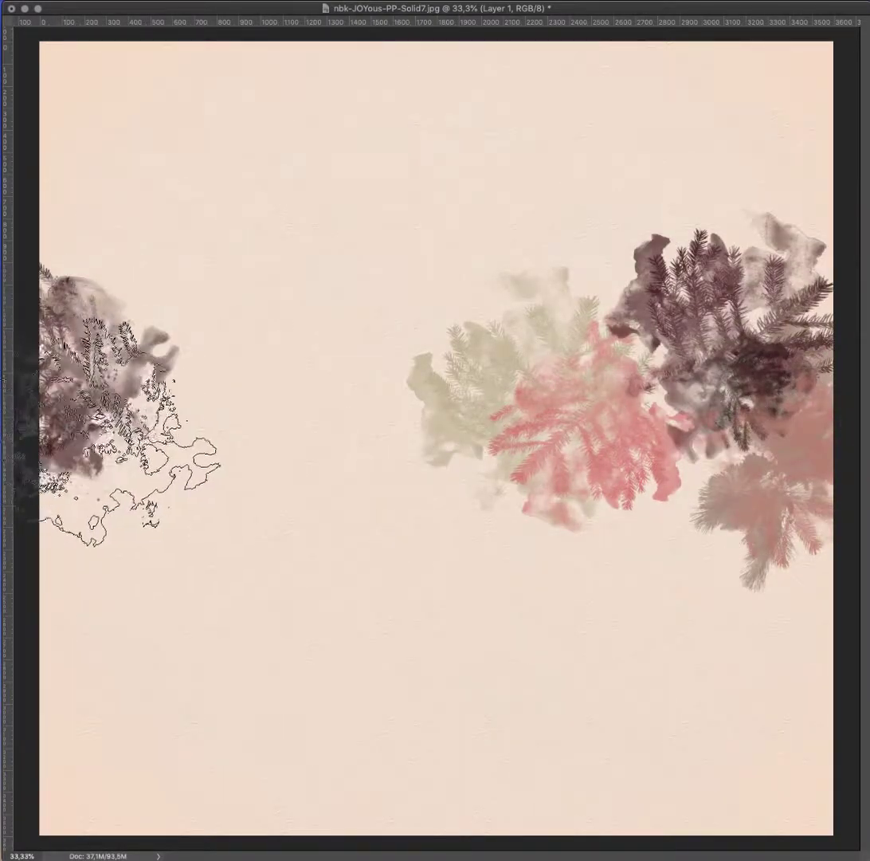
pyautogui.click(119, 470)
pyautogui.click(159, 414)
# Step: On a new Layer 2, paint soft grey textured pine over the right cluster
pyautogui.hotkey('ctrl', 'shift', 'n')
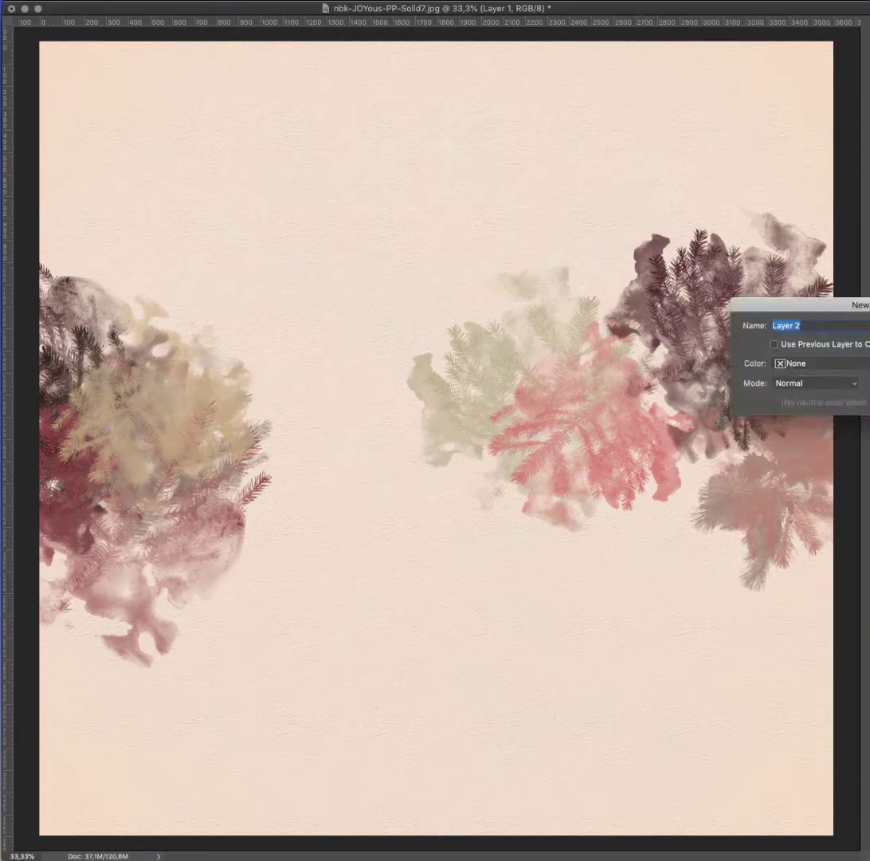
pyautogui.press('Return')
pyautogui.rightClick(542, 349)
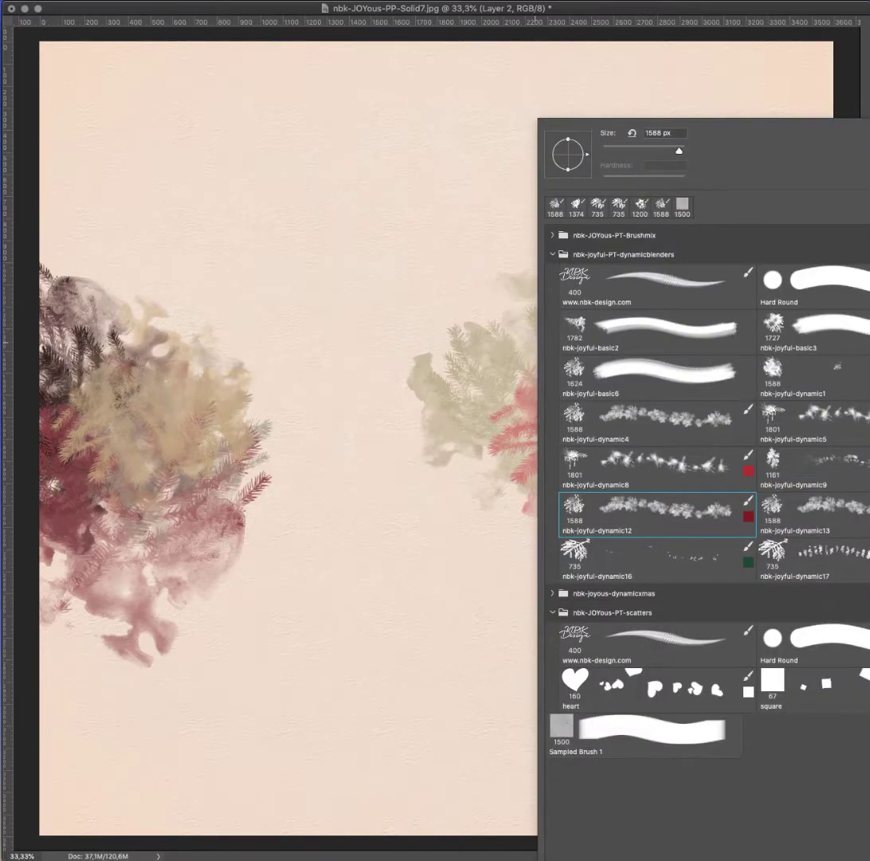
pyautogui.press('Escape')
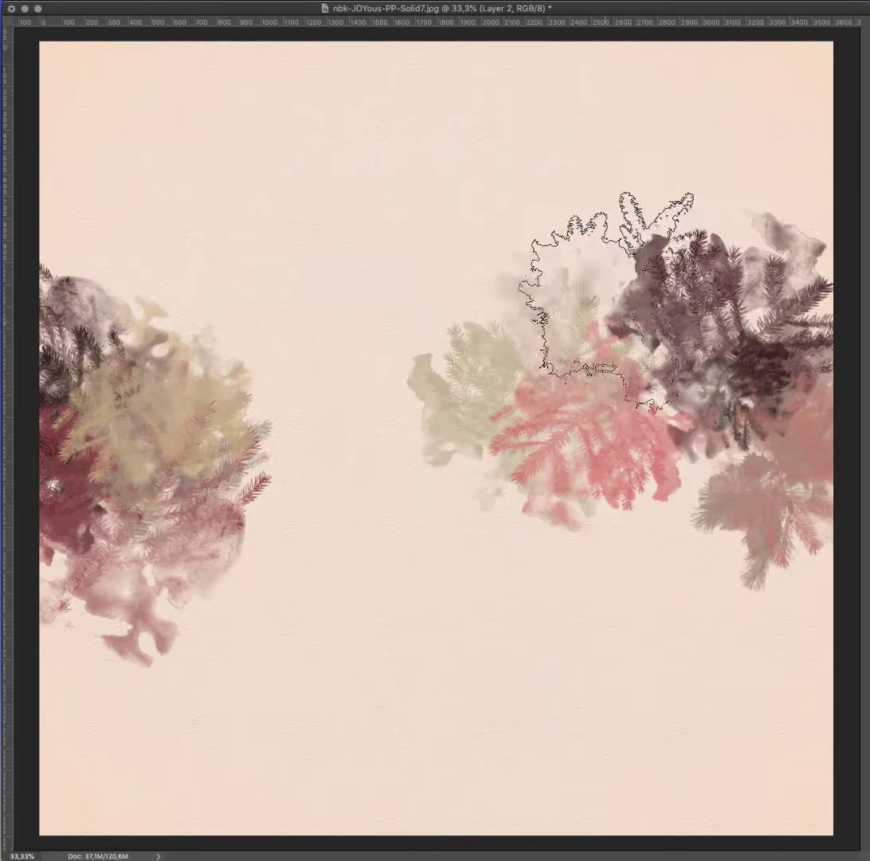
pyautogui.moveTo(606, 299)
pyautogui.mouseDown()
pyautogui.moveTo(681, 267)
pyautogui.moveTo(757, 215)
pyautogui.moveTo(789, 215)
pyautogui.mouseUp()
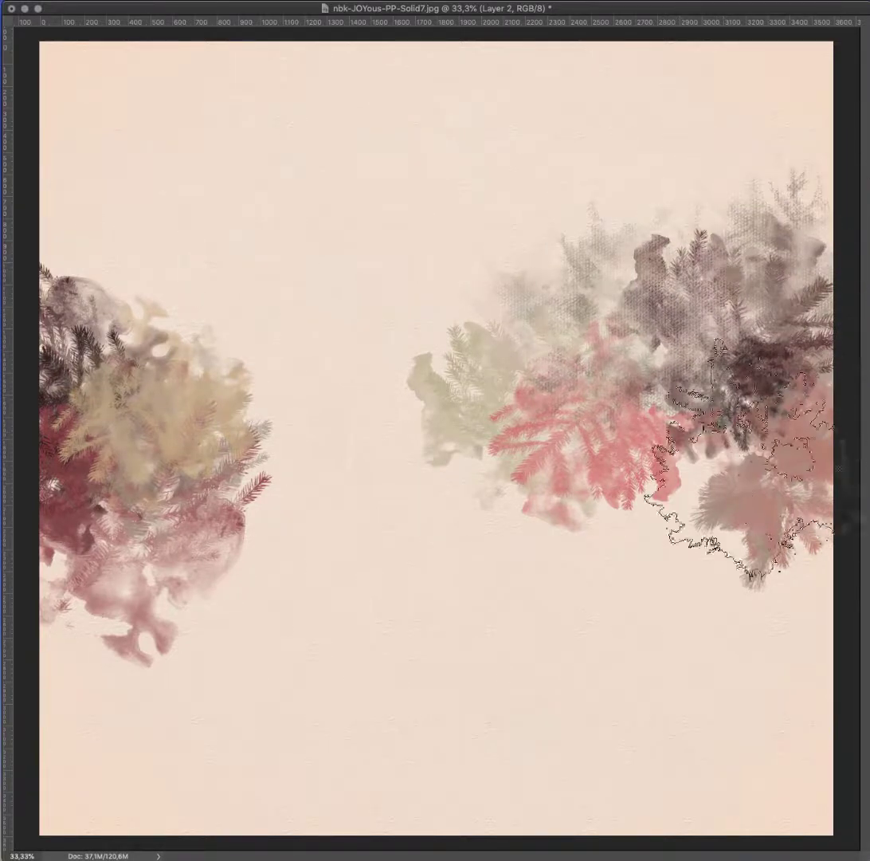
pyautogui.moveTo(742, 462)
pyautogui.mouseDown()
pyautogui.moveTo(725, 510)
pyautogui.moveTo(582, 454)
pyautogui.moveTo(757, 570)
pyautogui.moveTo(653, 494)
pyautogui.mouseUp()
# Step: Blend grey pine paint into the left cluster and upper right, then add Layer 3
pyautogui.moveTo(176, 383)
pyautogui.mouseDown()
pyautogui.moveTo(199, 315)
pyautogui.moveTo(117, 243)
pyautogui.moveTo(56, 253)
pyautogui.moveTo(144, 566)
pyautogui.moveTo(145, 418)
pyautogui.moveTo(155, 446)
pyautogui.moveTo(253, 462)
pyautogui.moveTo(84, 622)
pyautogui.moveTo(80, 602)
pyautogui.moveTo(272, 351)
pyautogui.moveTo(233, 384)
pyautogui.mouseUp()
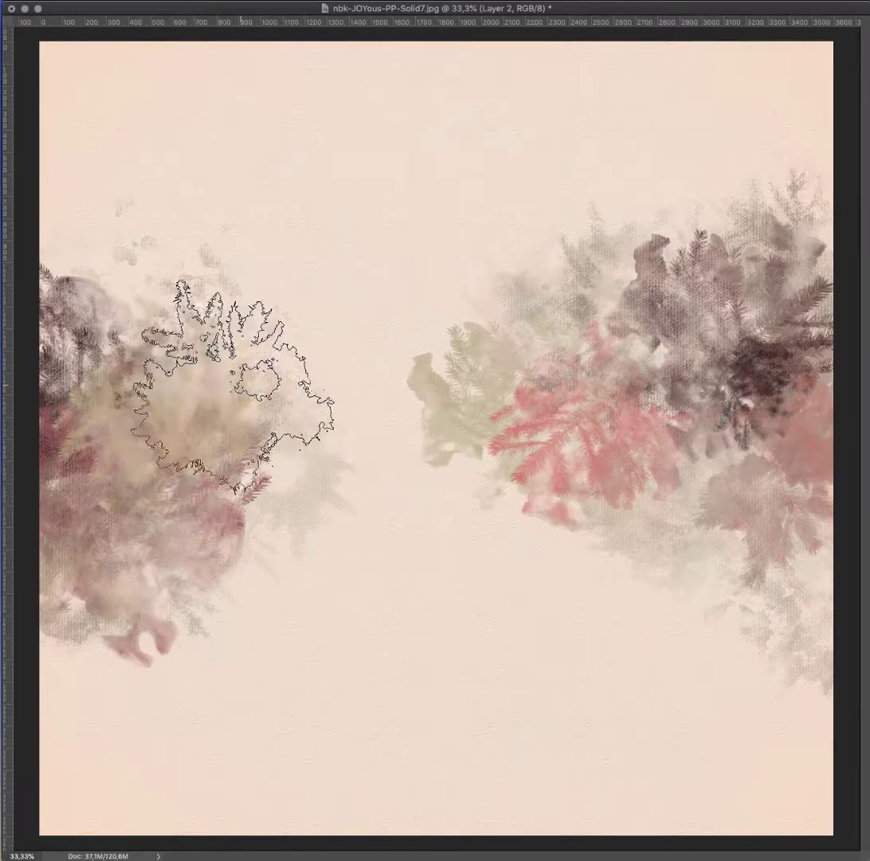
pyautogui.moveTo(689, 204); pyautogui.dragTo(829, 151)
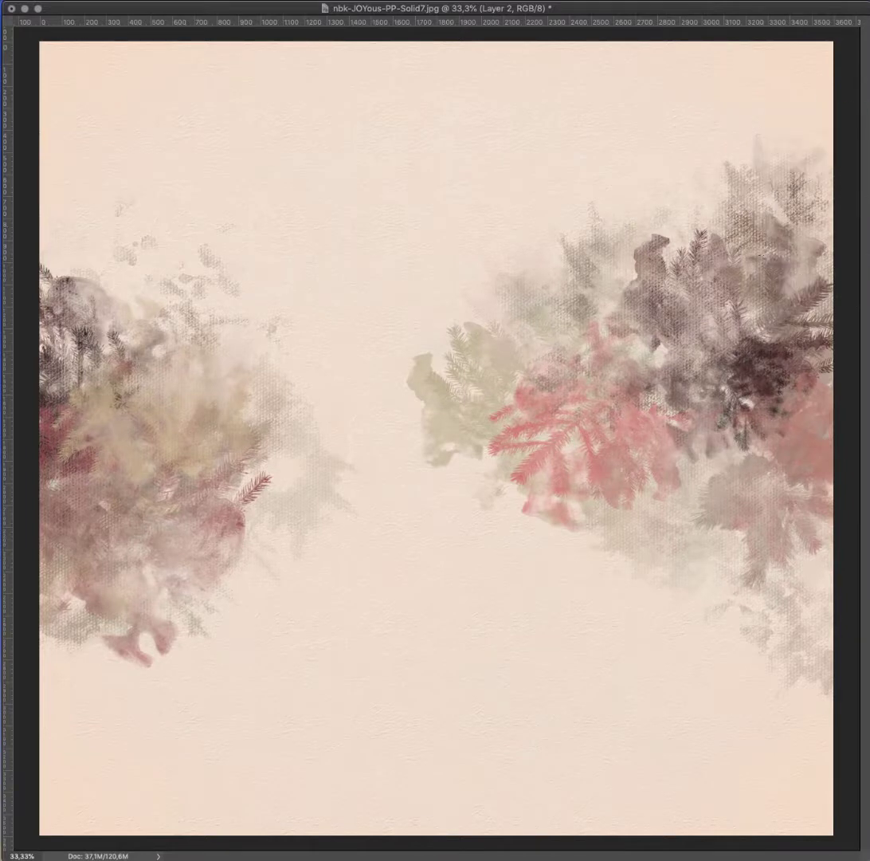
pyautogui.hotkey('ctrl', 'shift', 'n')
pyautogui.press('Return')
# Step: Bridge the centre gap with soft beige texture from a 1200 px blender brush, then paste the ornament photo
pyautogui.rightClick(655, 496)
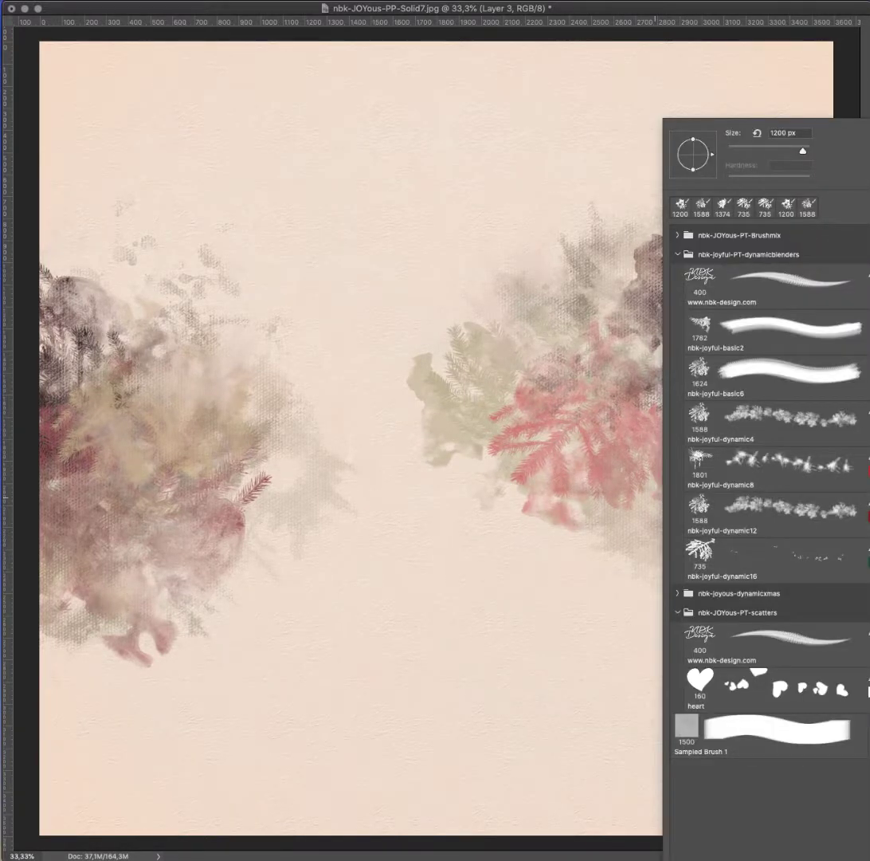
pyautogui.moveTo(375, 354)
pyautogui.mouseDown()
pyautogui.moveTo(410, 404)
pyautogui.moveTo(435, 377)
pyautogui.moveTo(408, 456)
pyautogui.moveTo(323, 489)
pyautogui.moveTo(262, 399)
pyautogui.moveTo(196, 369)
pyautogui.moveTo(569, 420)
pyautogui.moveTo(585, 435)
pyautogui.mouseUp()
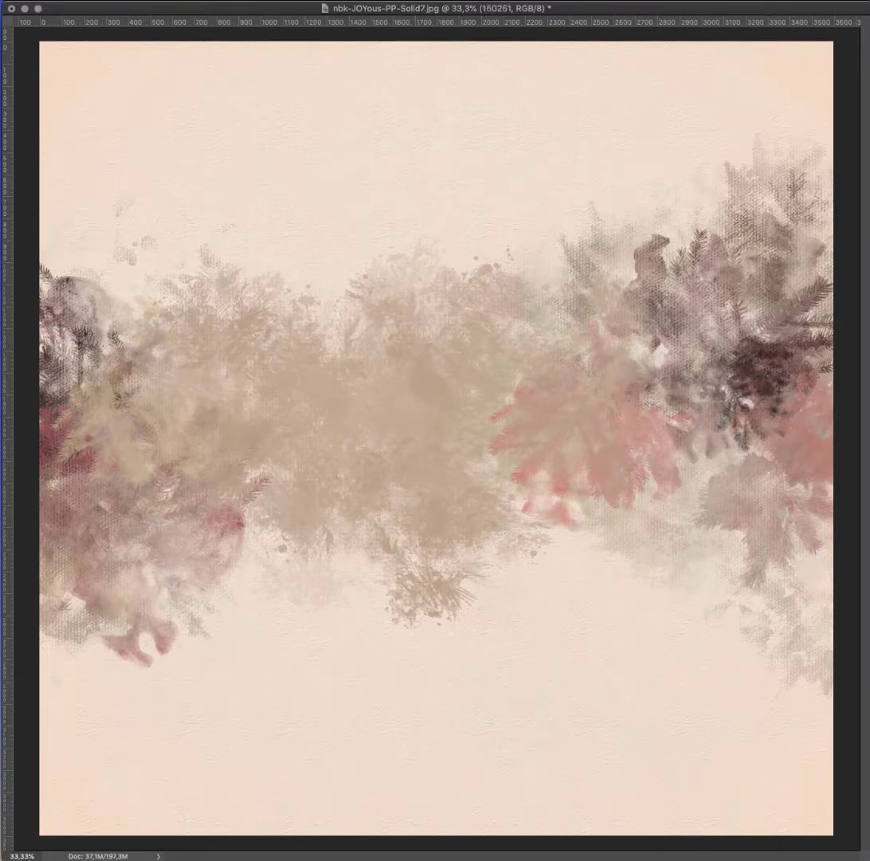
pyautogui.hotkey('ctrl', 'v')
# Step: Clip the ornament photo into the painted band and paint green pine foliage to its upper left
pyautogui.hotkey('ctrl', 'z')
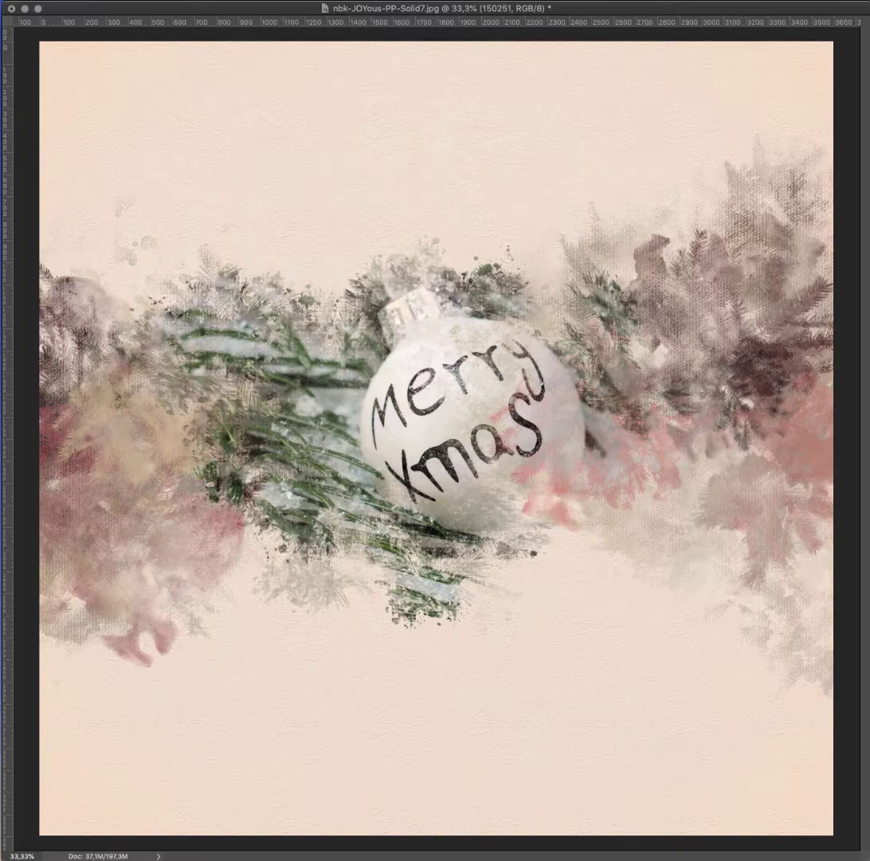
pyautogui.rightClick(613, 121)
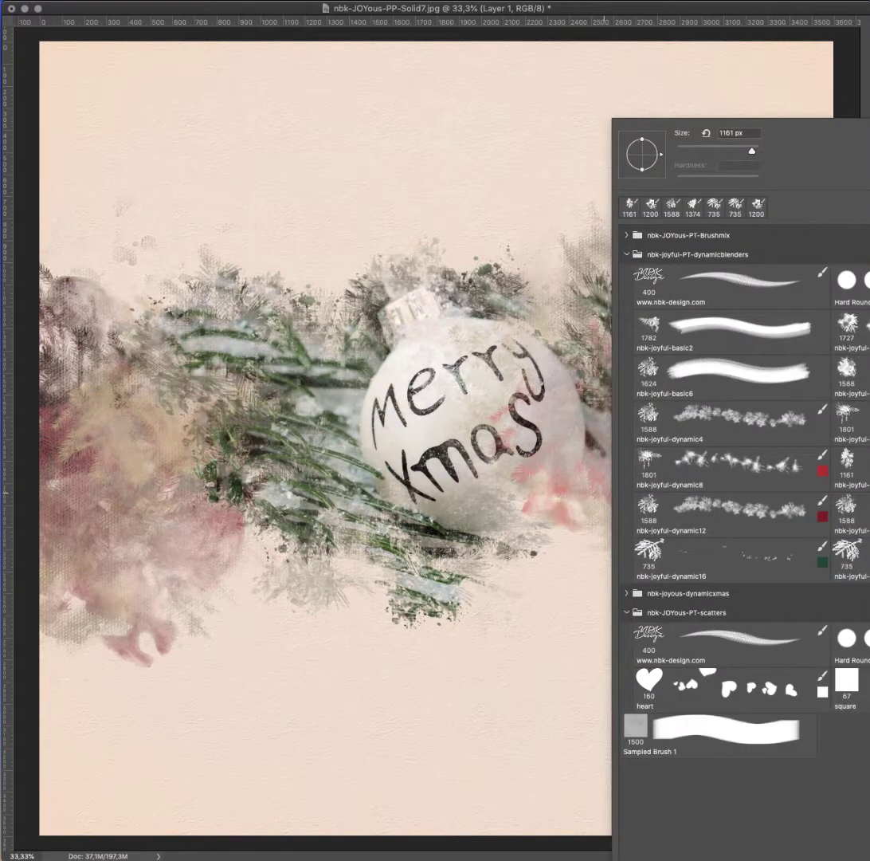
pyautogui.click(174, 509)
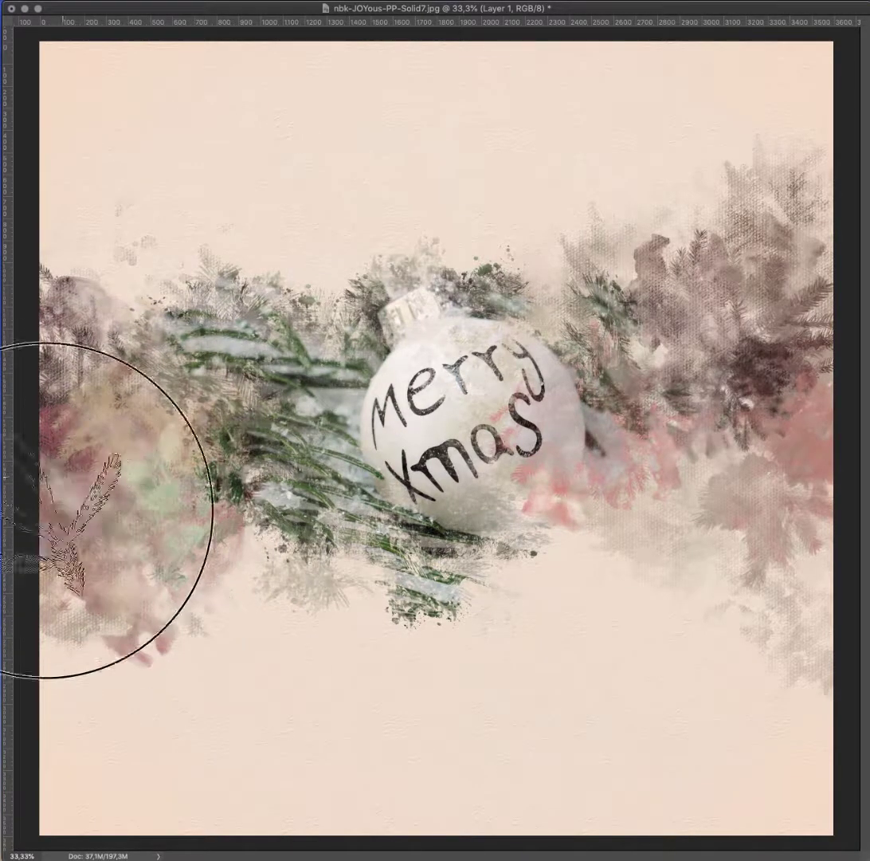
pyautogui.moveTo(183, 393)
pyautogui.mouseDown()
pyautogui.moveTo(606, 303)
pyautogui.moveTo(677, 466)
pyautogui.moveTo(524, 524)
pyautogui.moveTo(494, 526)
pyautogui.mouseUp()
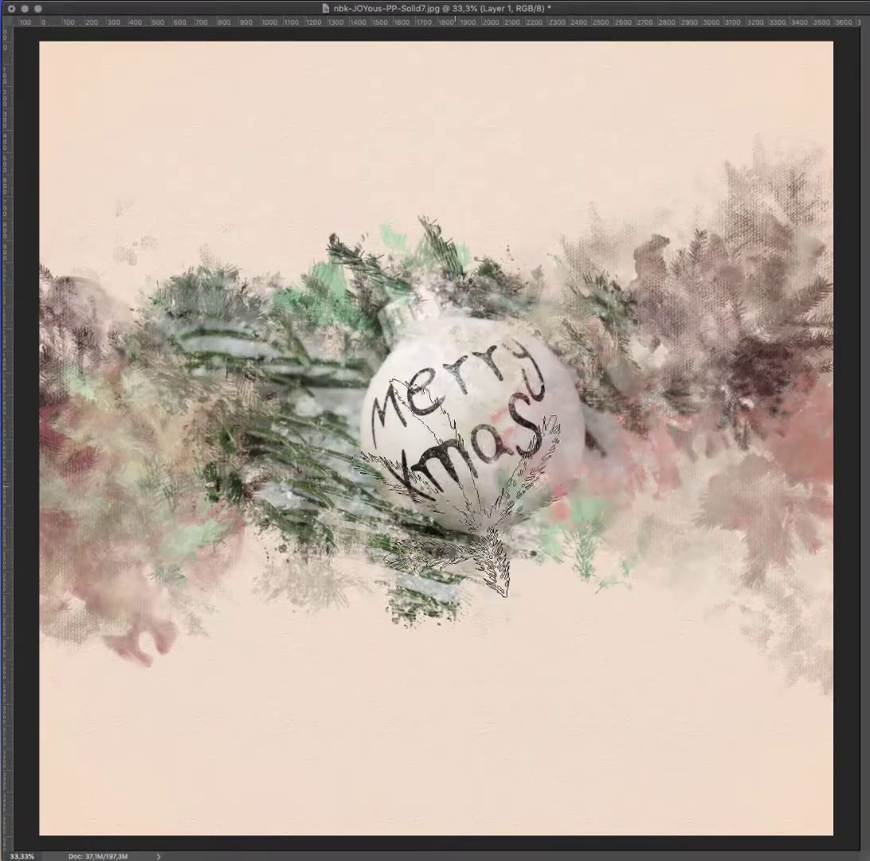
# Step: Paint more pine foliage with a different pine brush on the right and left sides
pyautogui.rightClick(713, 330)
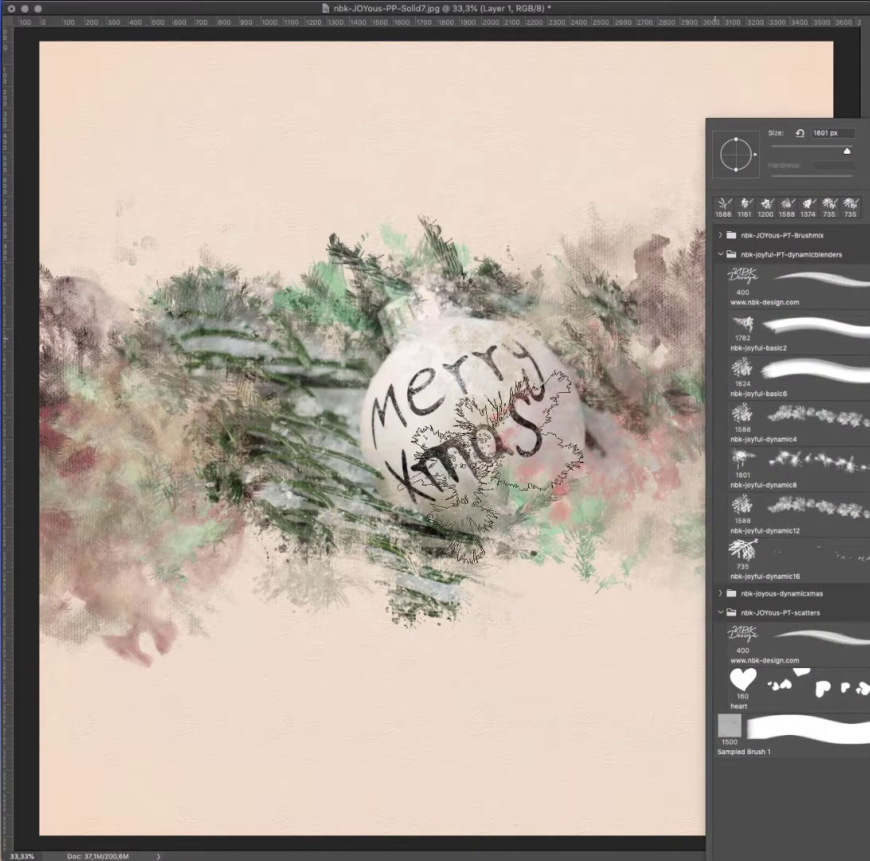
pyautogui.click(466, 427)
pyautogui.moveTo(582, 291)
pyautogui.mouseDown()
pyautogui.moveTo(765, 204)
pyautogui.moveTo(765, 494)
pyautogui.mouseUp()
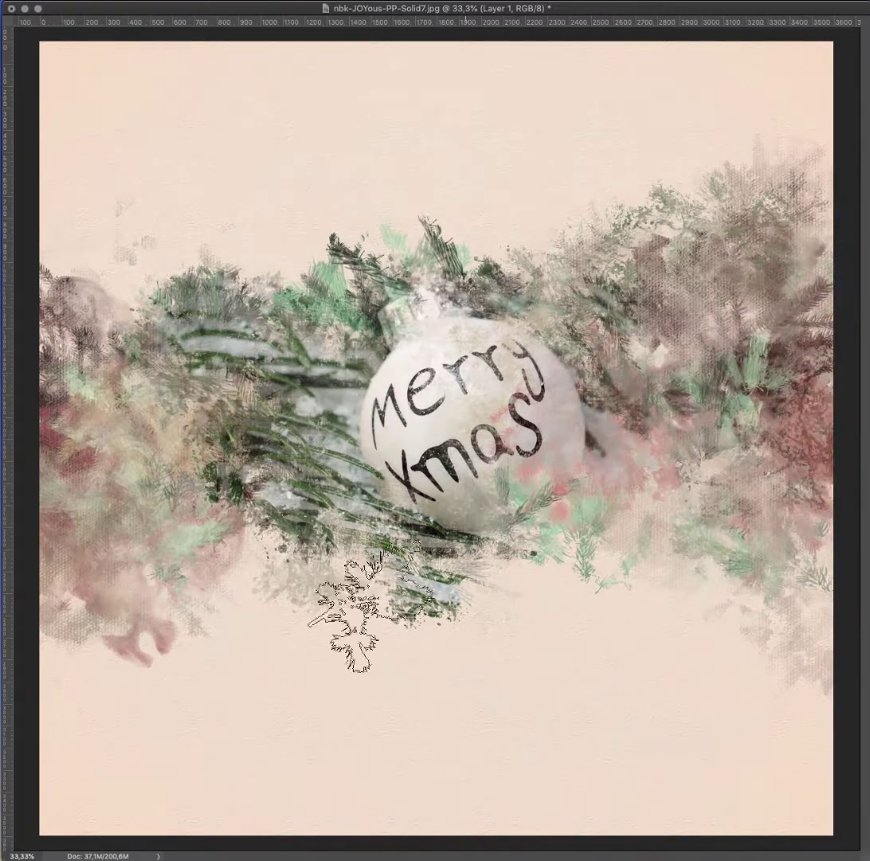
pyautogui.moveTo(344, 621)
pyautogui.mouseDown()
pyautogui.moveTo(178, 563)
pyautogui.moveTo(81, 596)
pyautogui.moveTo(56, 518)
pyautogui.mouseUp()
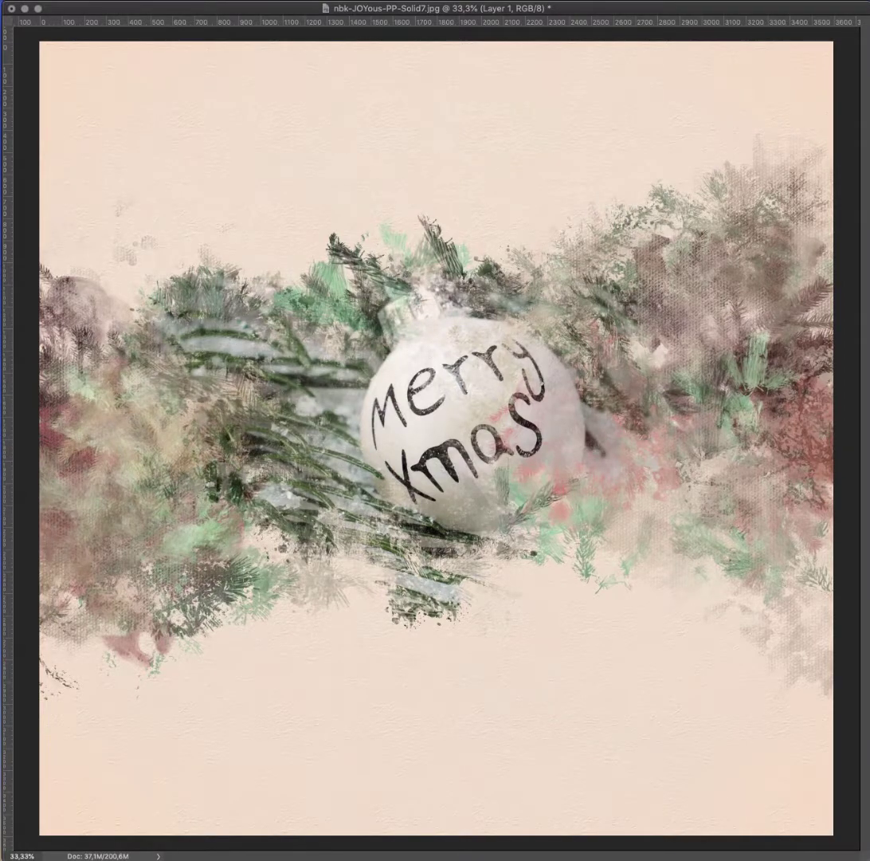
# Step: Move the 'Snowflakes are kisses from Heaven' word art down-right, scale it down, and commit
pyautogui.moveTo(549, 429); pyautogui.dragTo(629, 570)
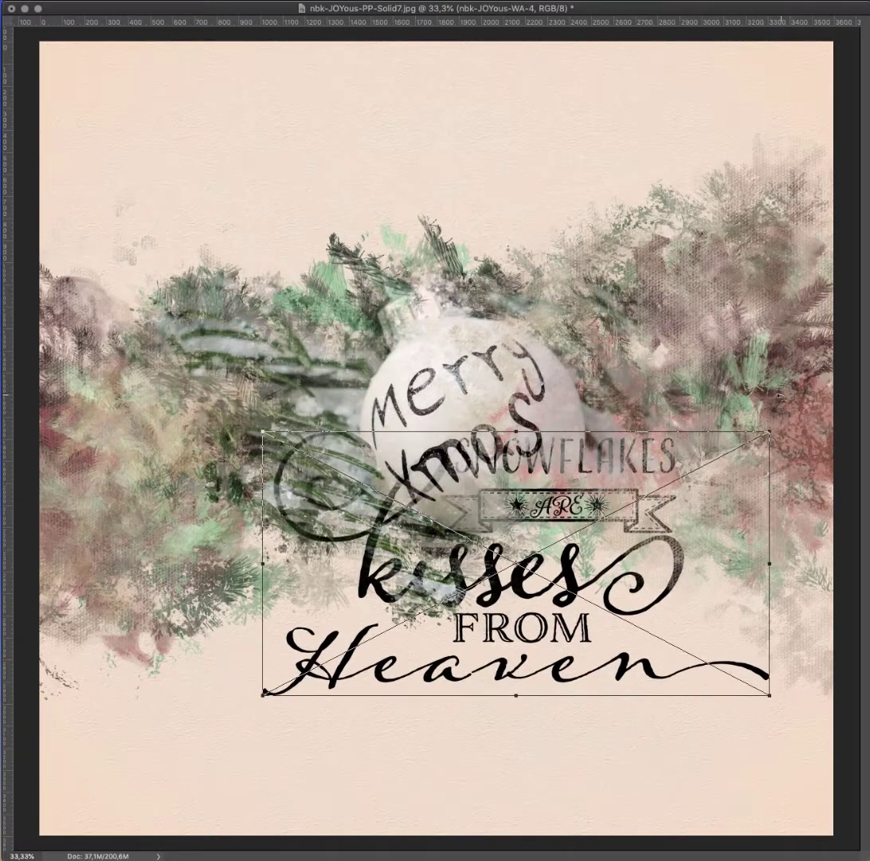
pyautogui.moveTo(757, 448); pyautogui.dragTo(564, 524)
pyautogui.moveTo(478, 606); pyautogui.dragTo(646, 602)
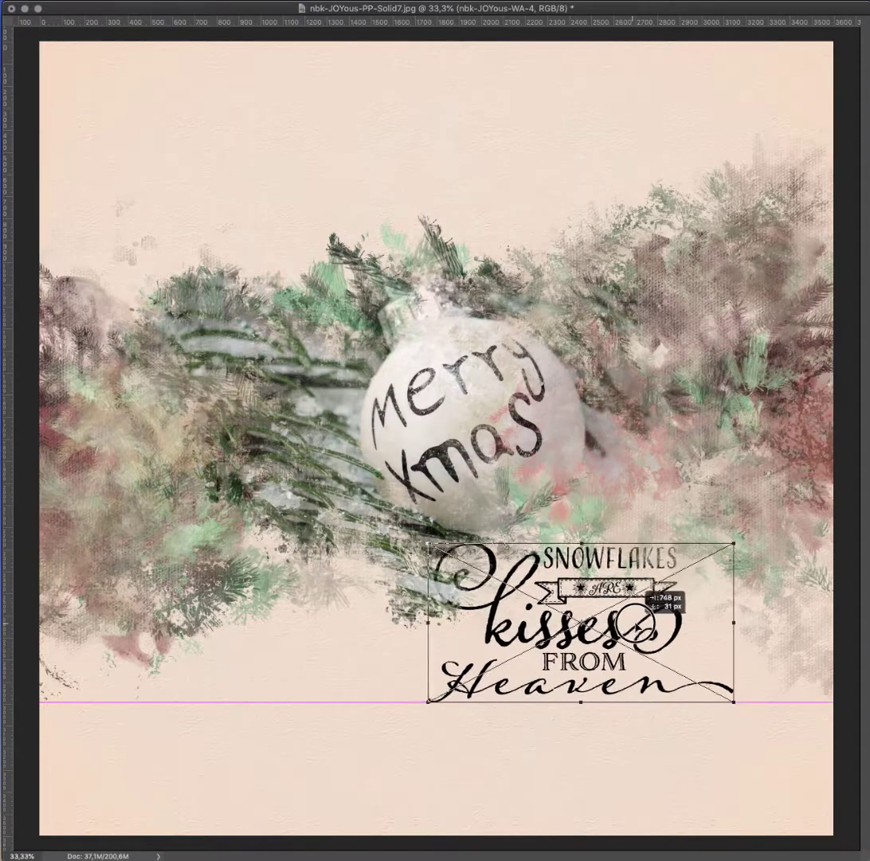
pyautogui.press('Return')
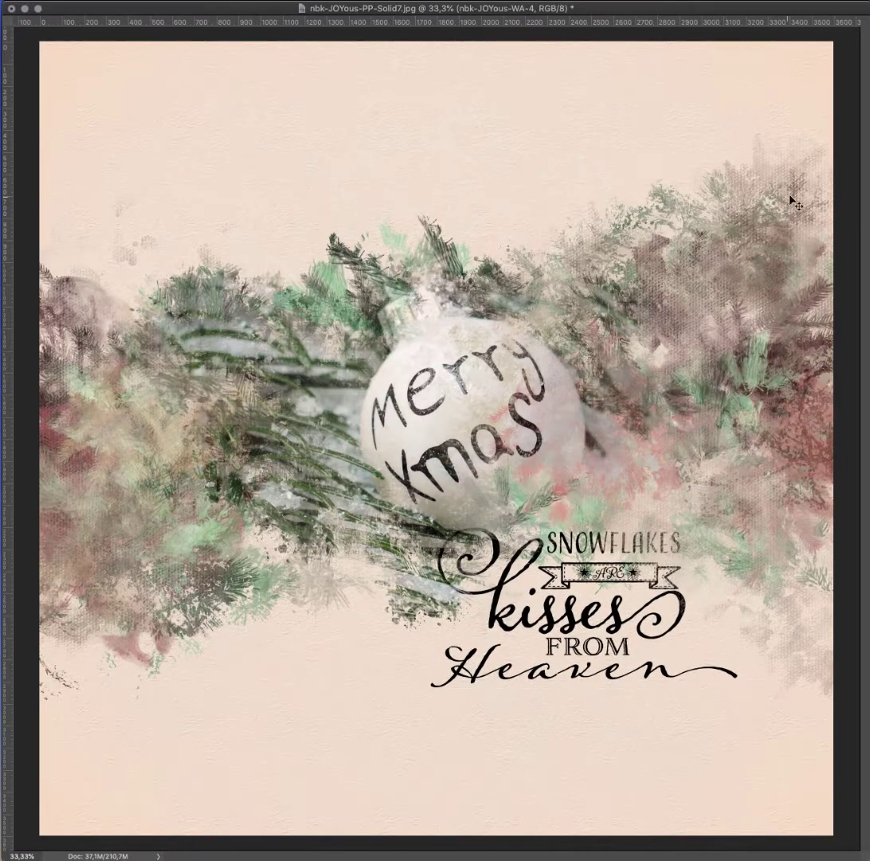
# Step: Place the sprinkle-and-drip image and the sprinkle-7 image, positioning each around the ornament
pyautogui.press('Return')
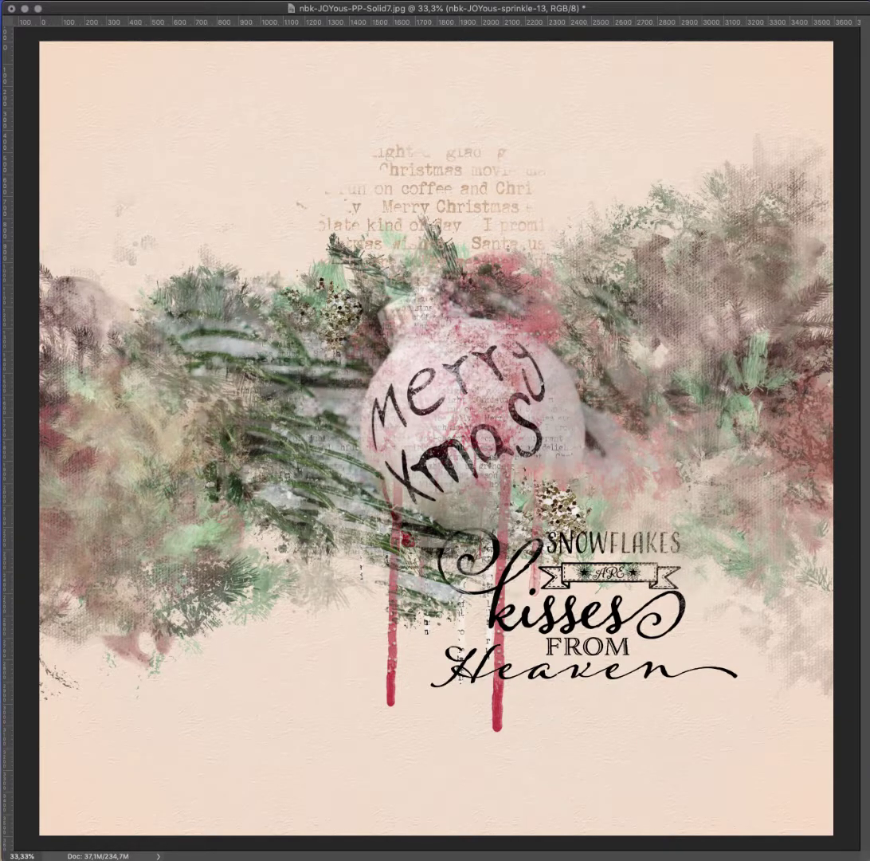
pyautogui.moveTo(428, 150); pyautogui.dragTo(399, 198)
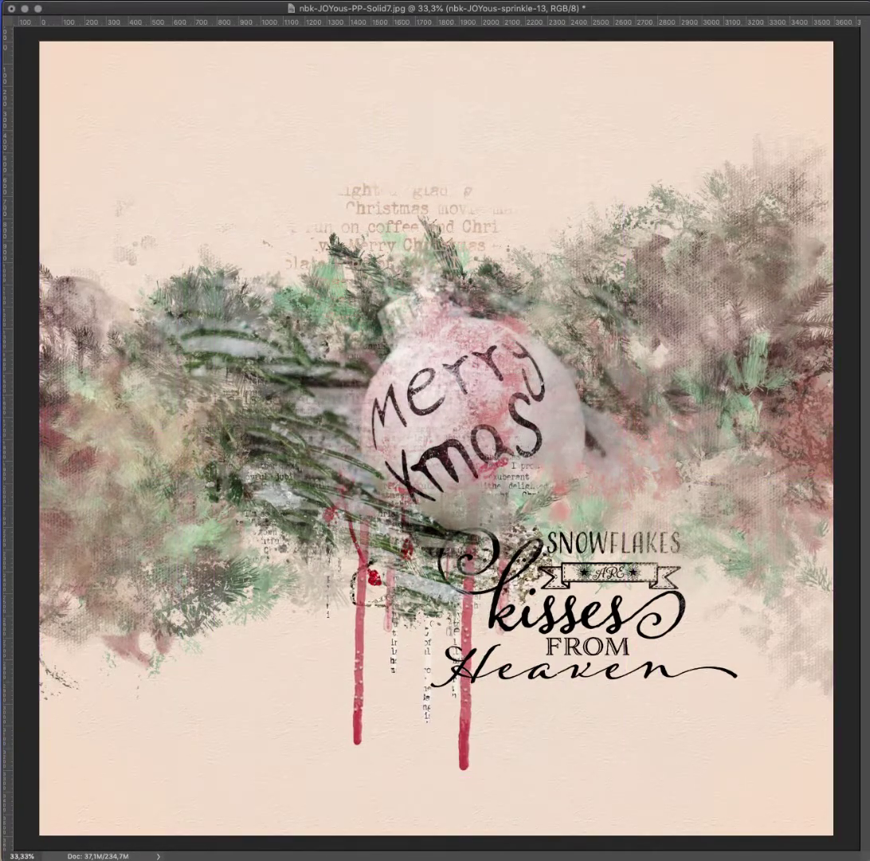
pyautogui.hotkey('ctrl', 'o')
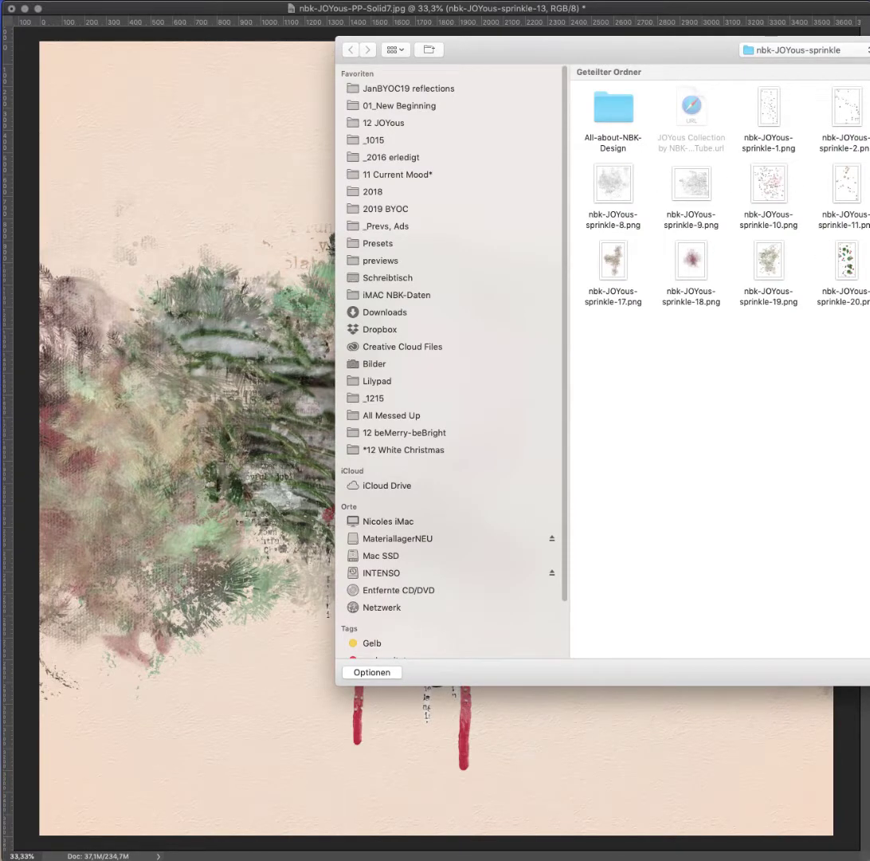
pyautogui.press('Return')
pyautogui.moveTo(525, 280)
pyautogui.mouseDown()
pyautogui.moveTo(590, 231)
pyautogui.moveTo(527, 215)
pyautogui.mouseUp()
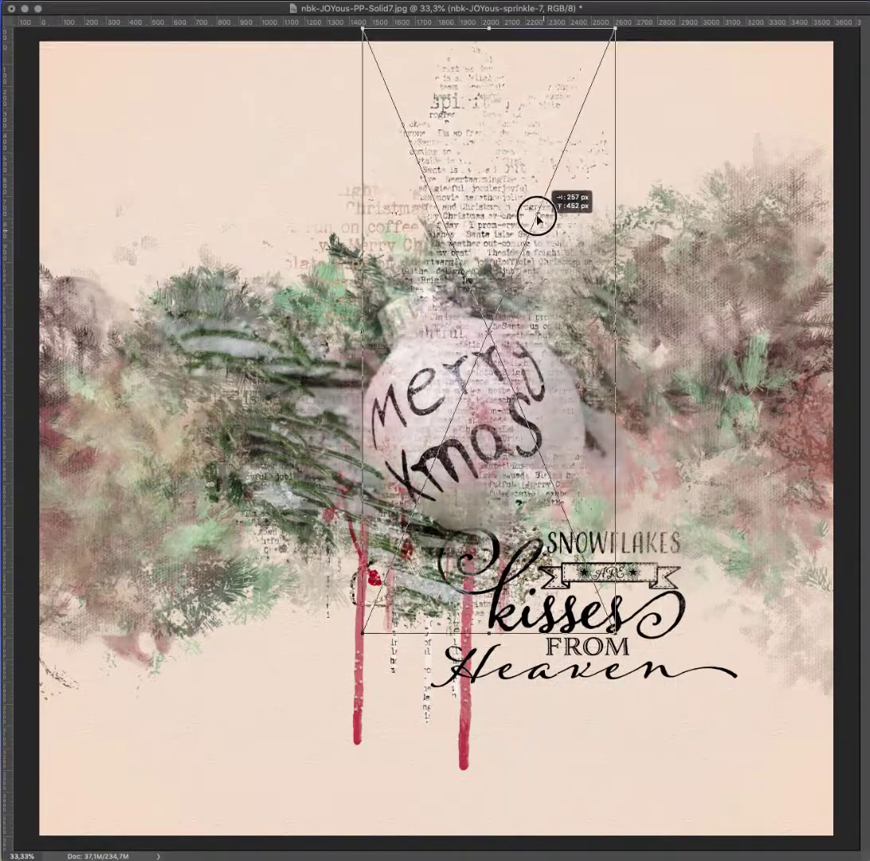
pyautogui.press('Return')
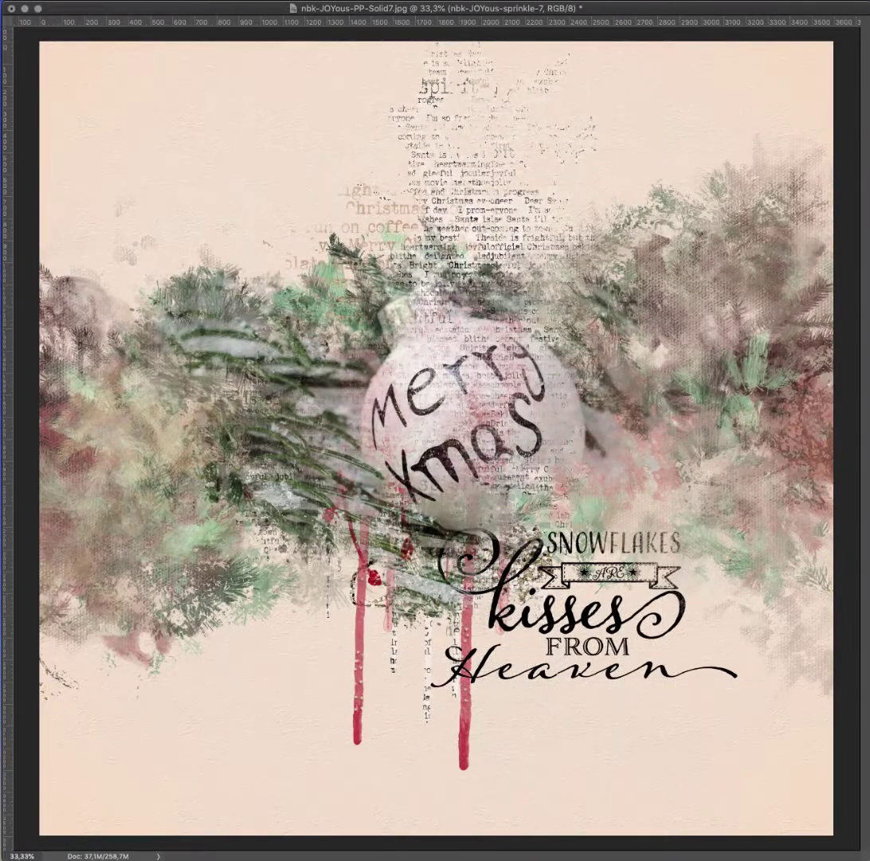
# Step: Move the text sprinkle right and down behind the ornament
pyautogui.hotkey('ctrl', 'z')
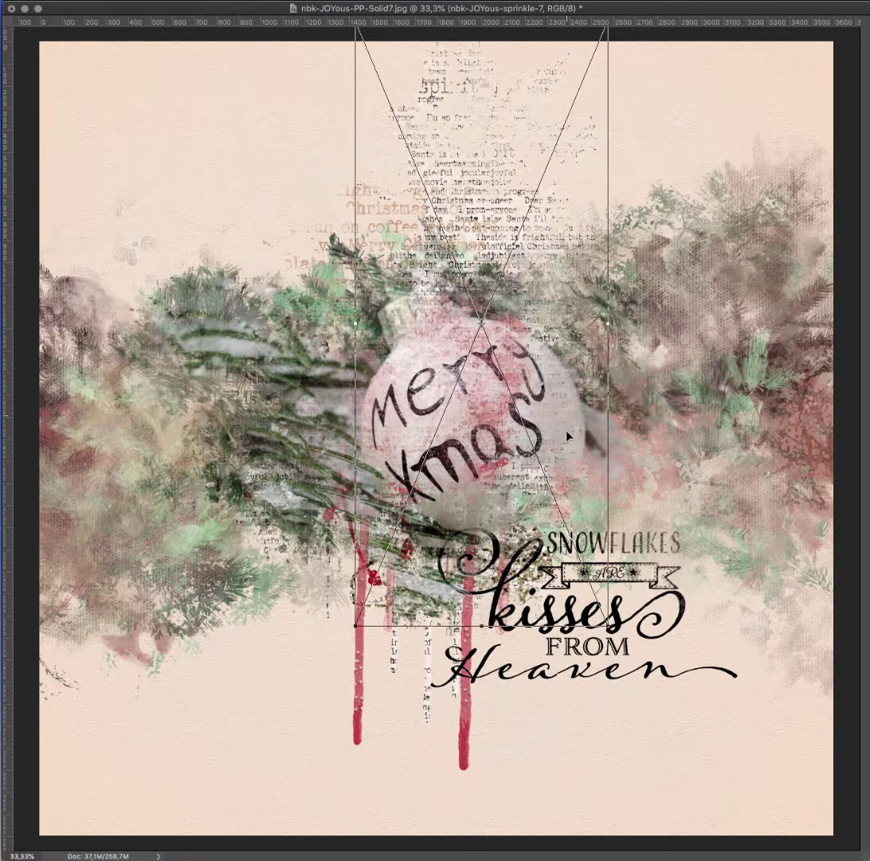
pyautogui.moveTo(543, 396); pyautogui.dragTo(624, 453)
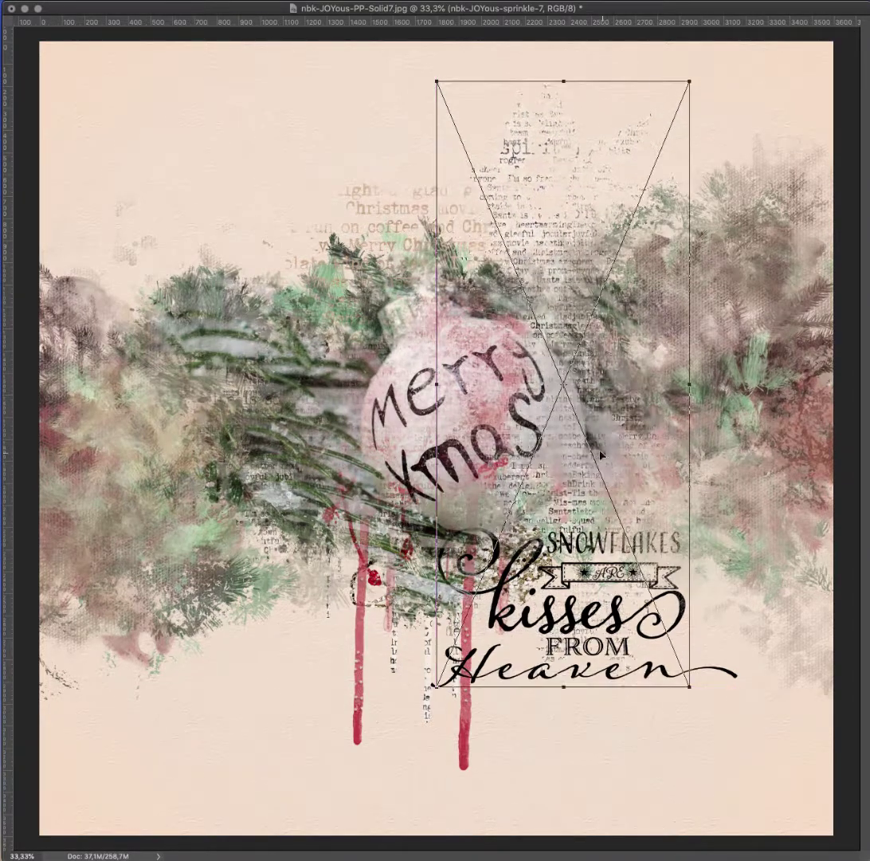
pyautogui.press('Return')
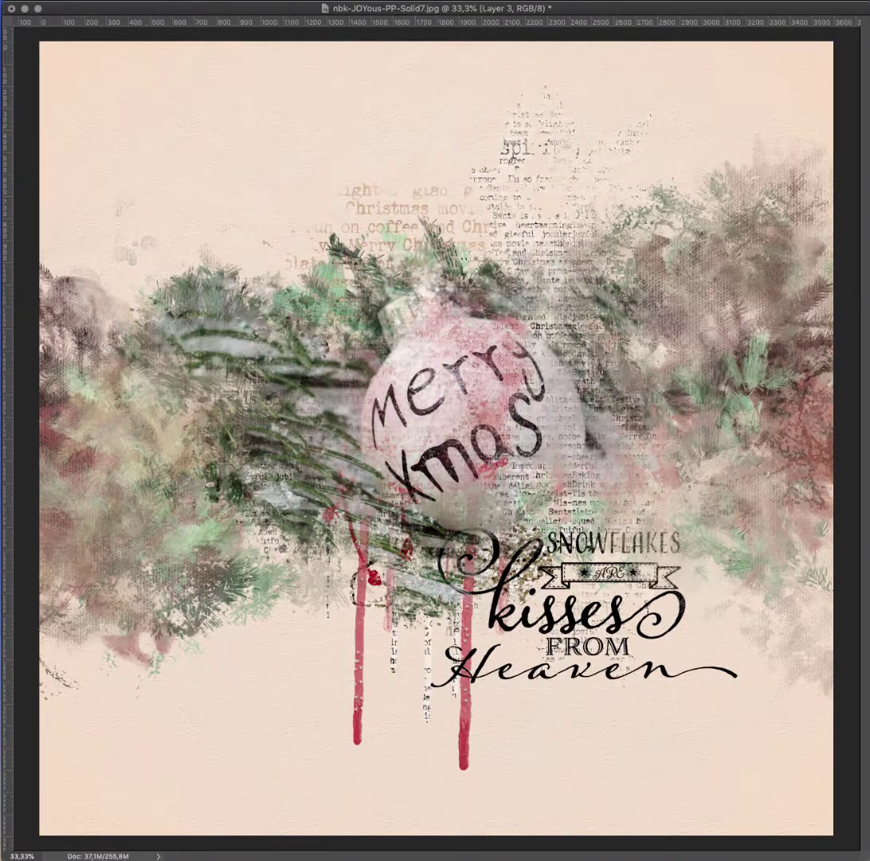
# Step: Erase the pink tint from the ornament with a soft, enlarged brush
pyautogui.moveTo(382, 343); pyautogui.dragTo(395, 359)
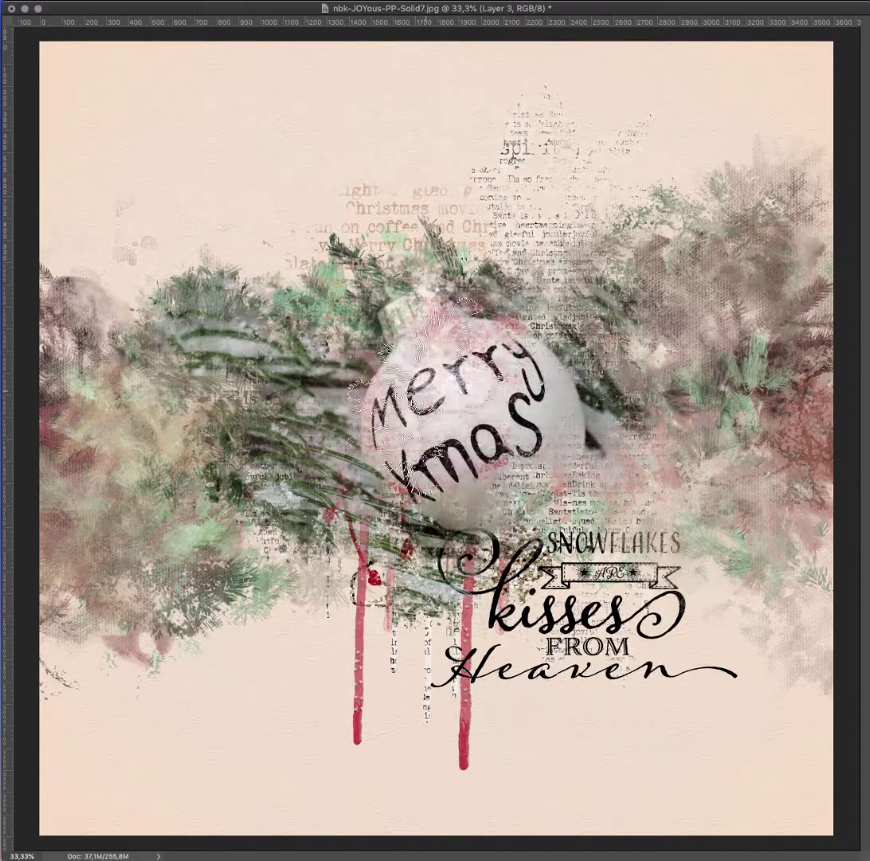
pyautogui.moveTo(405, 413); pyautogui.dragTo(374, 374)
pyautogui.press(']')
pyautogui.press(']')
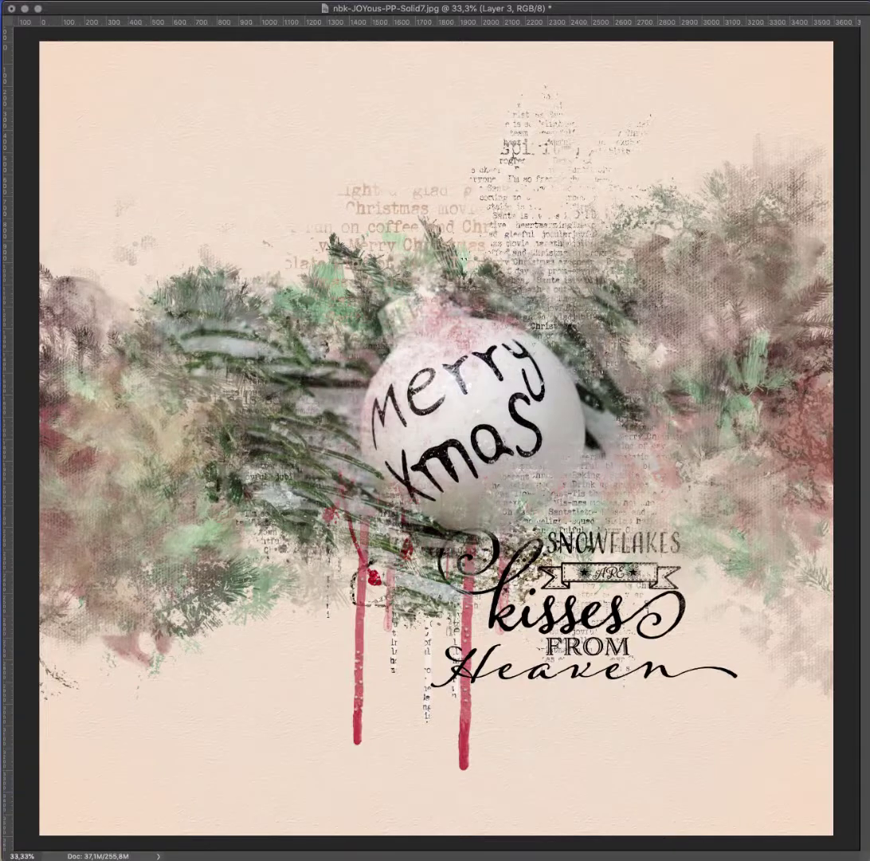
# Step: Try placing the sprinkle-8 texture higher on the page, then remove it
pyautogui.press('super+o')
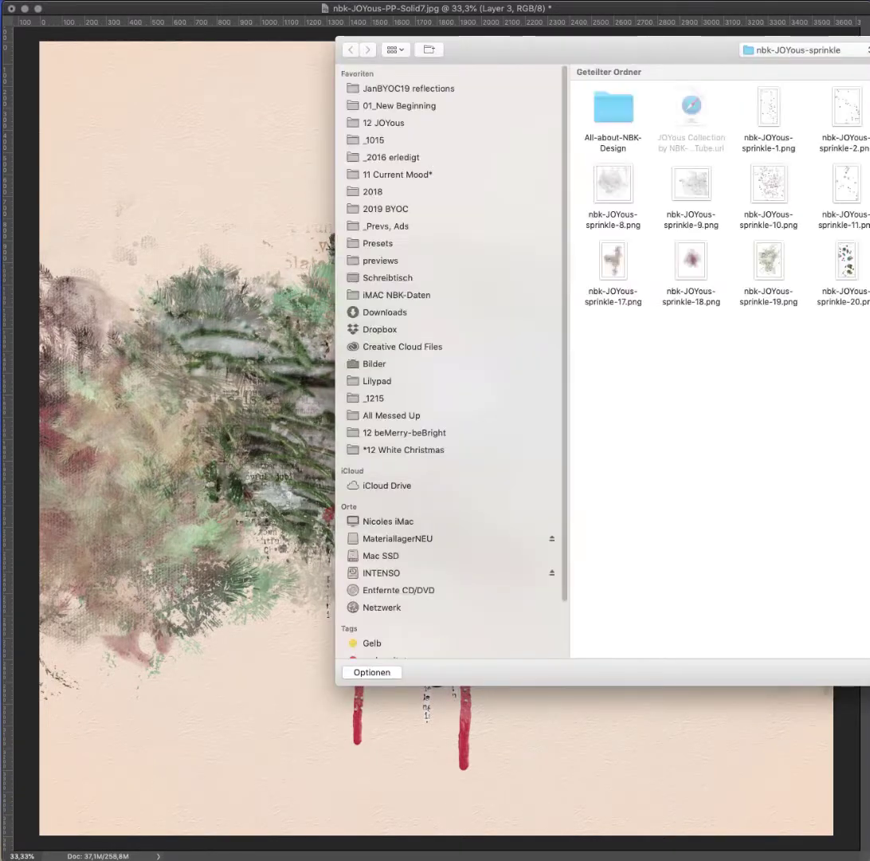
pyautogui.doubleClick(621, 186)
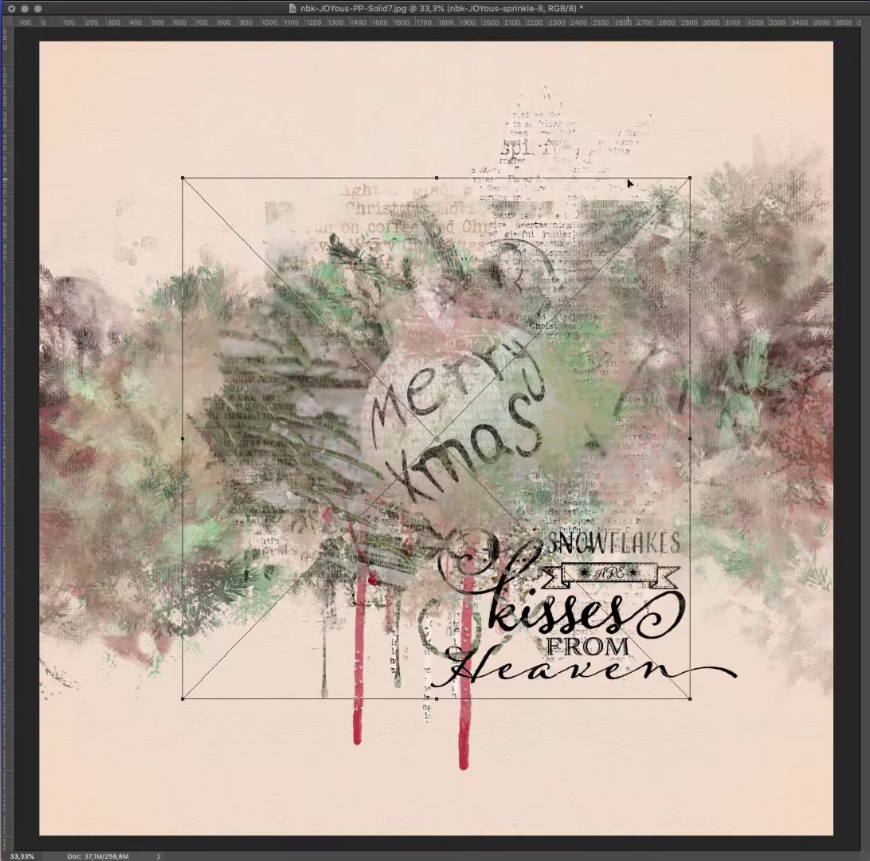
pyautogui.press('Return')
pyautogui.moveTo(583, 400); pyautogui.dragTo(606, 45)
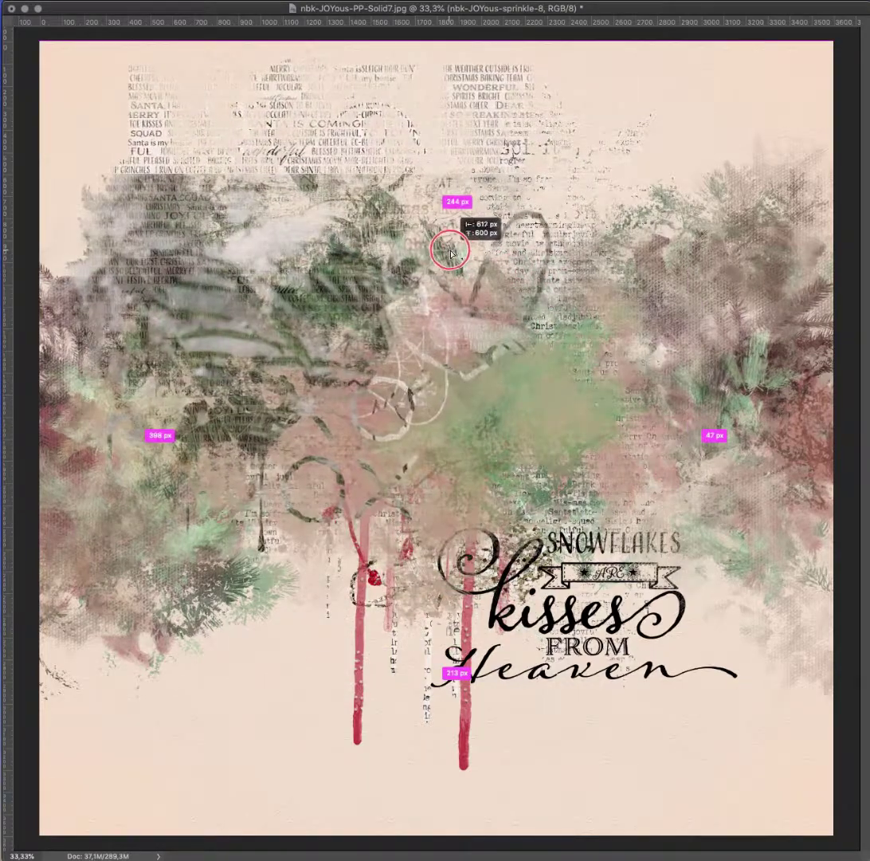
pyautogui.press('super+z')
# Step: Place the nbk-JOYous-frostyoverlay3 frosty edge overlay from the 12 JOYous folder
pyautogui.press('super+o')
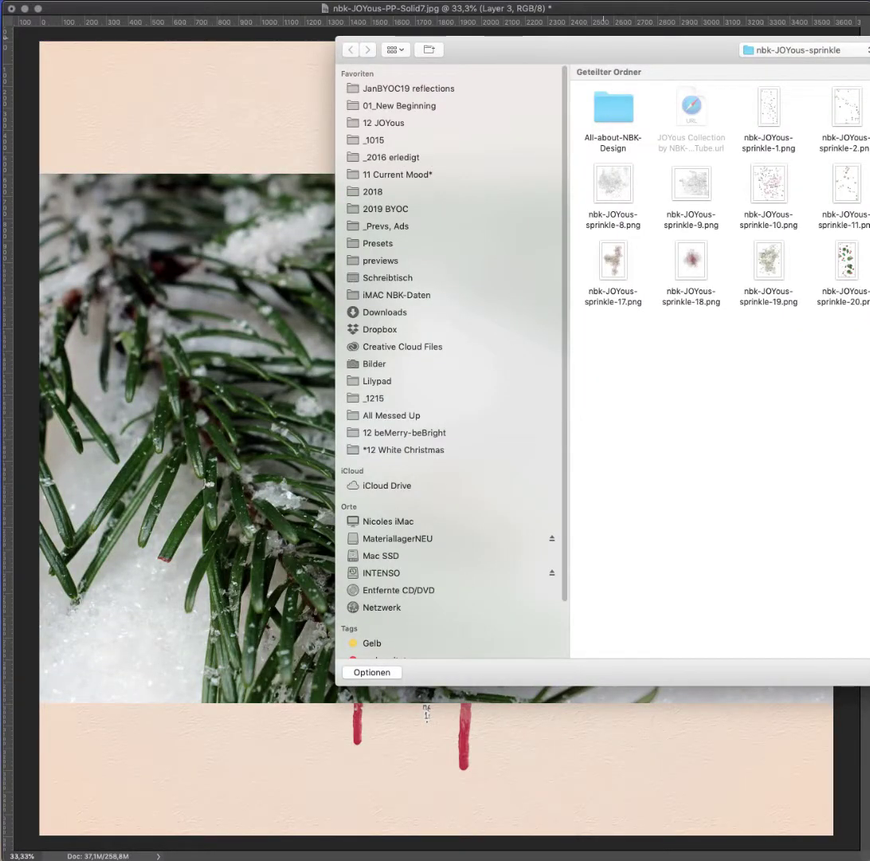
pyautogui.press('super+Up')
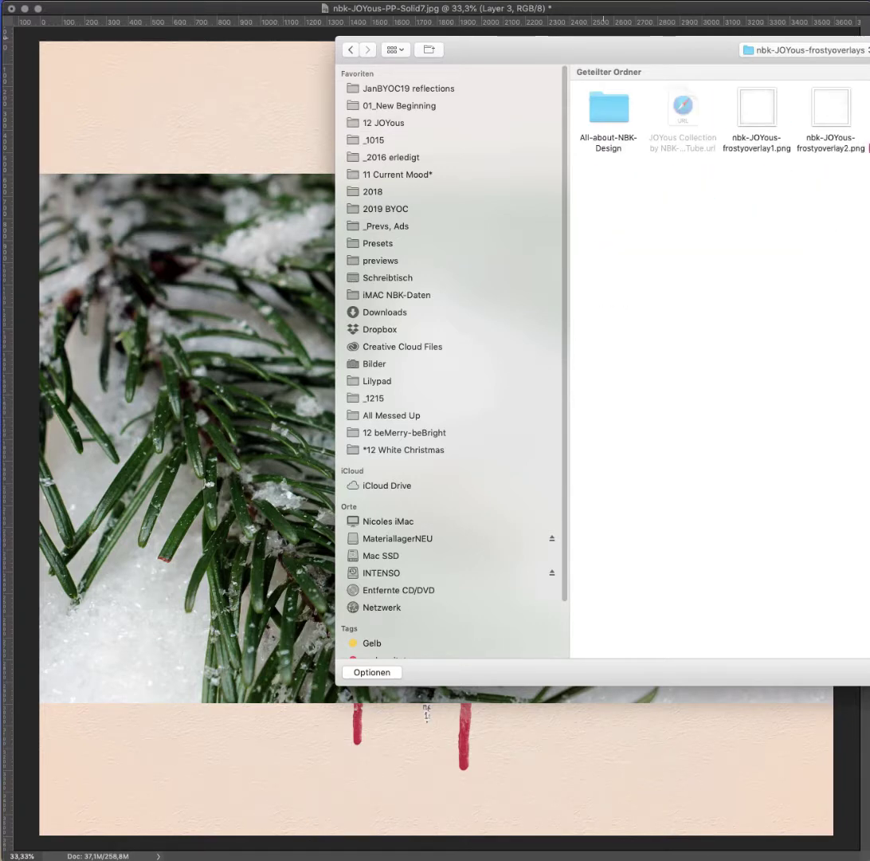
pyautogui.press('Return')
pyautogui.press('Return')
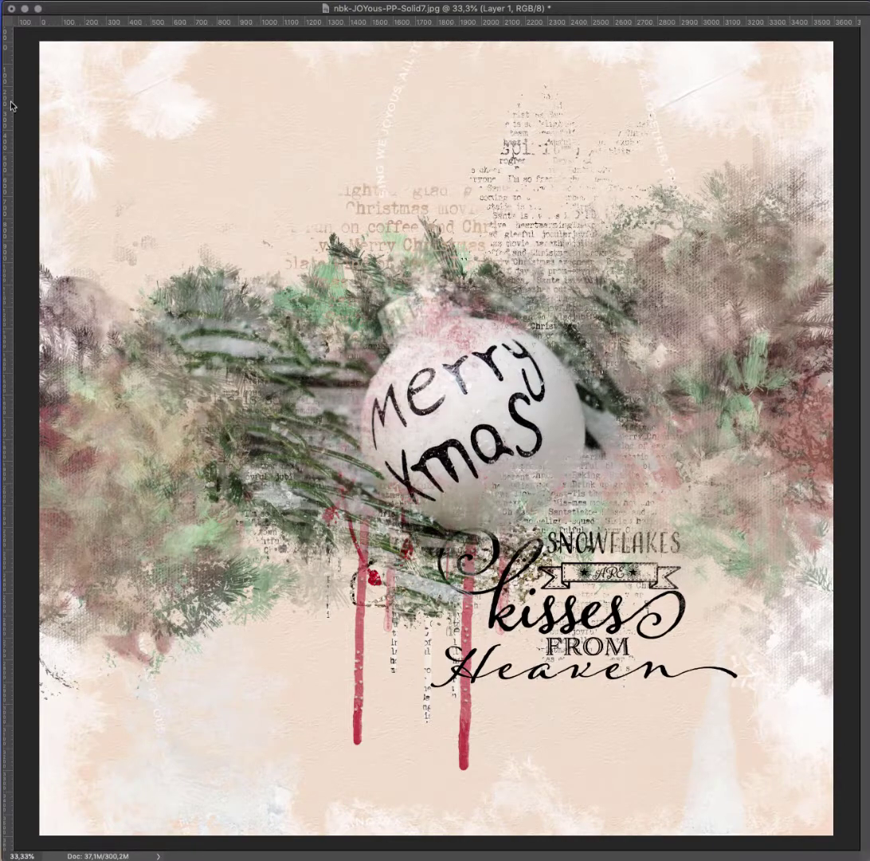
# Step: Stamp white spruce branches along the right edge, undoing one dark stamp
pyautogui.rightClick(709, 116)
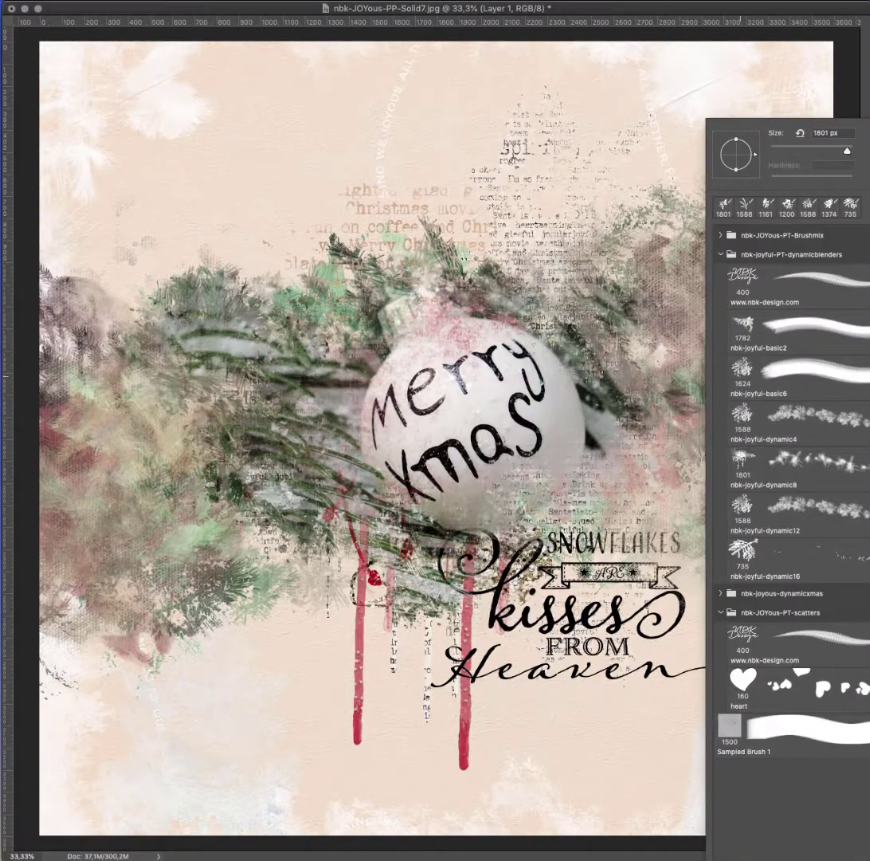
pyautogui.press('Return')
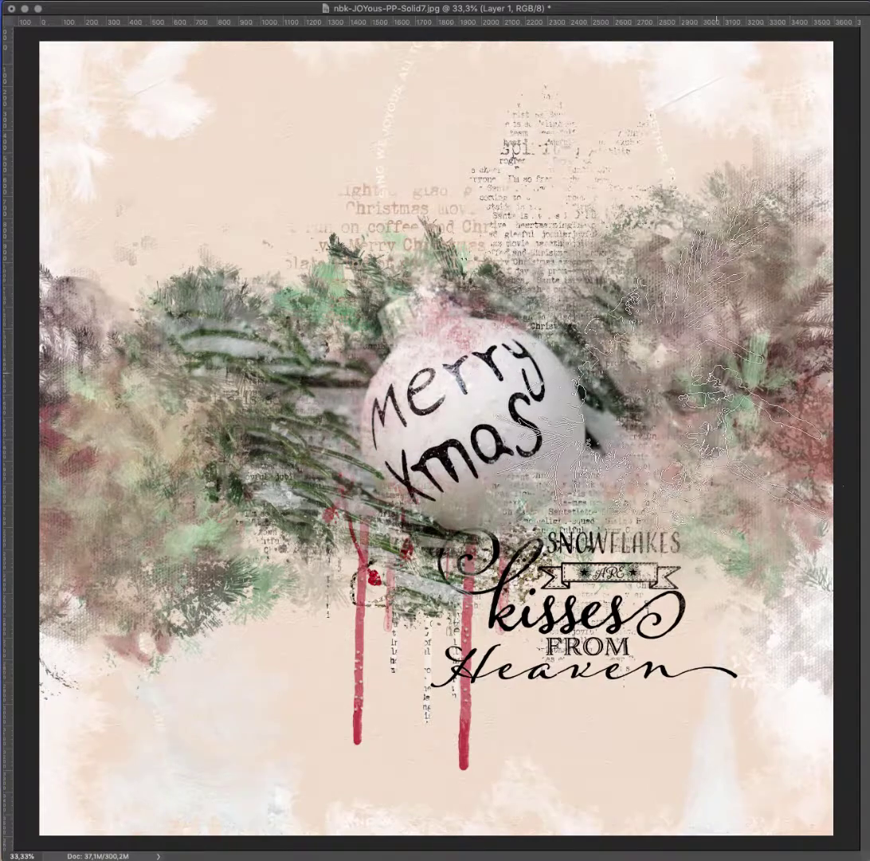
pyautogui.click(765, 383)
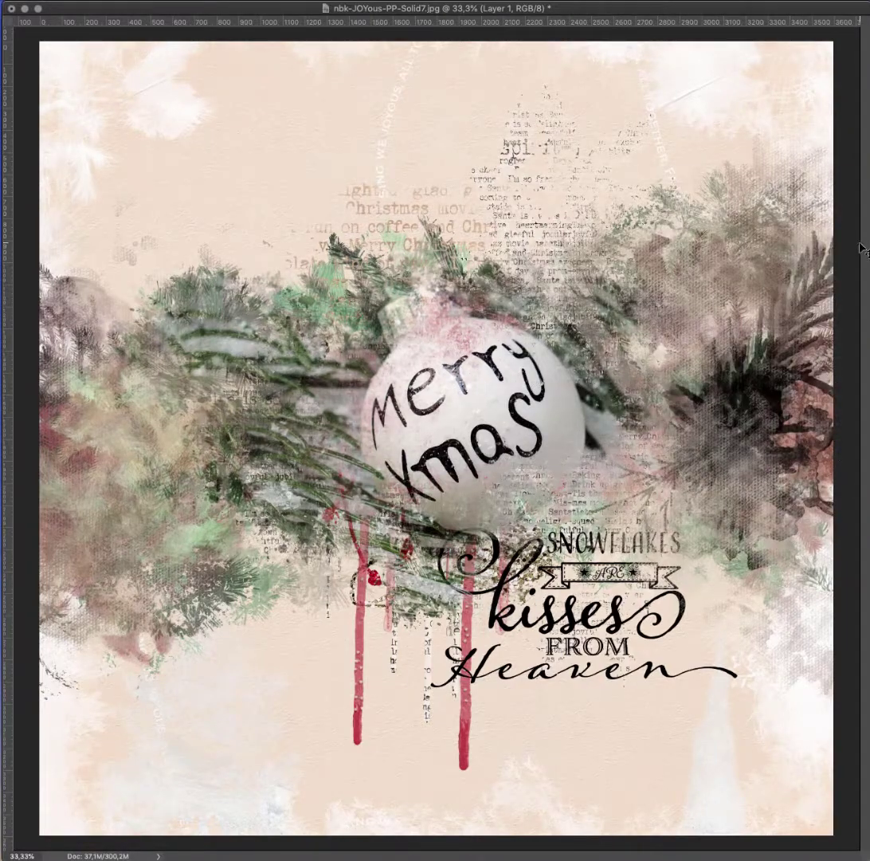
pyautogui.hotkey('ctrl', 'z')
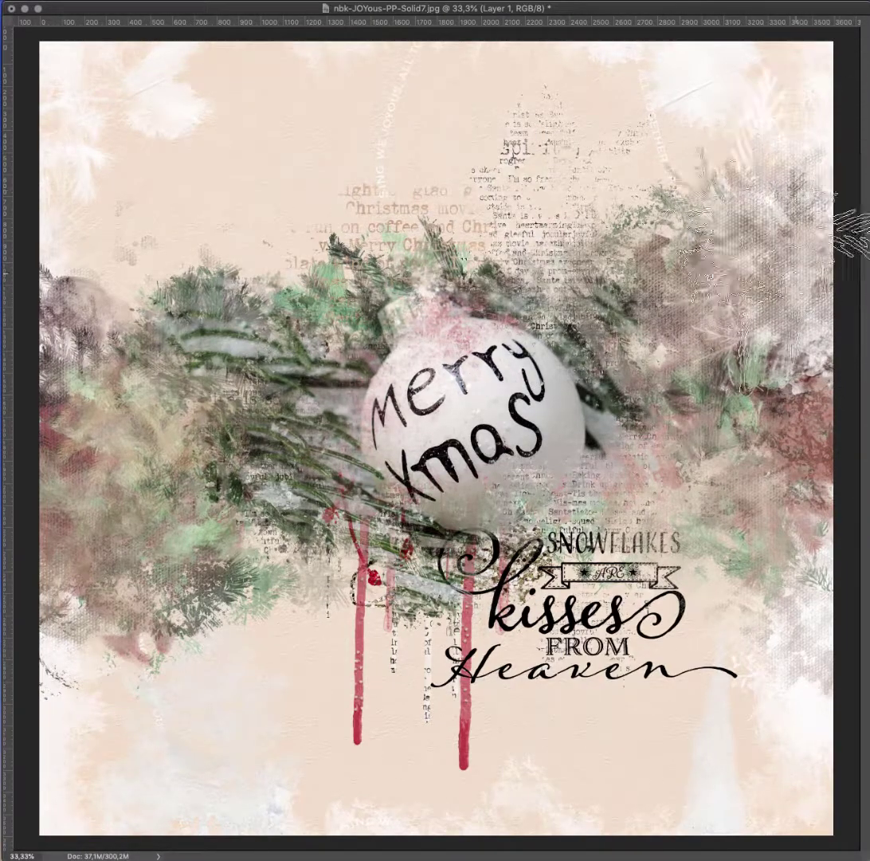
pyautogui.click(853, 231)
pyautogui.click(847, 577)
# Step: Stamp white spruce branches along the left edge, then browse to the 12 JOYous folder
pyautogui.click(32, 470)
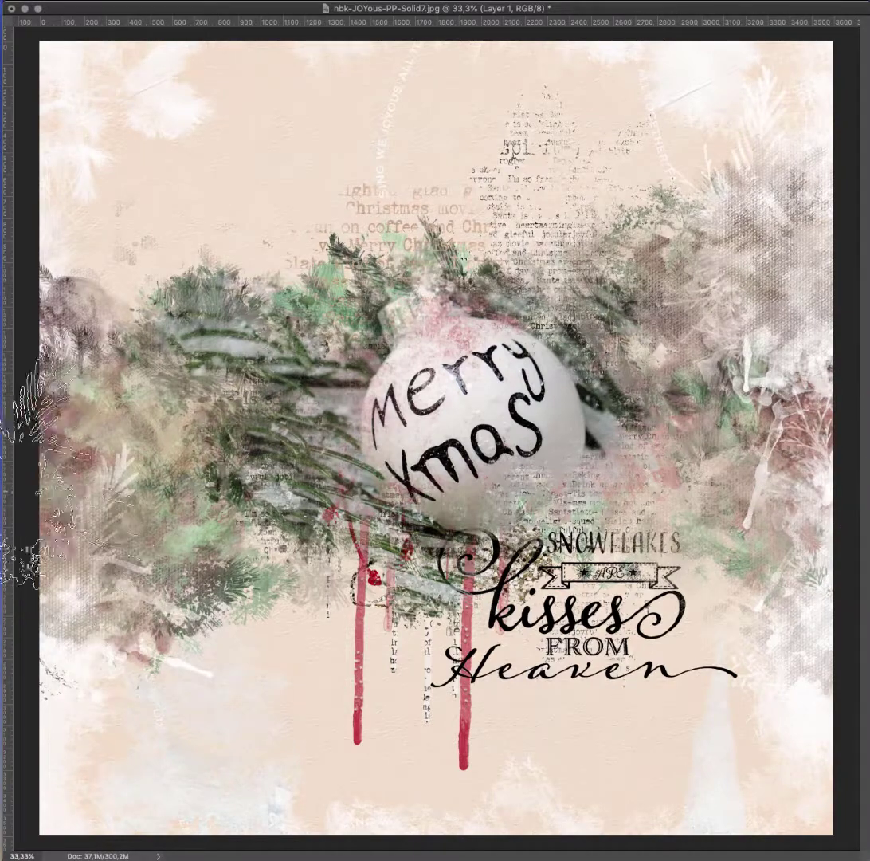
pyautogui.click(79, 188)
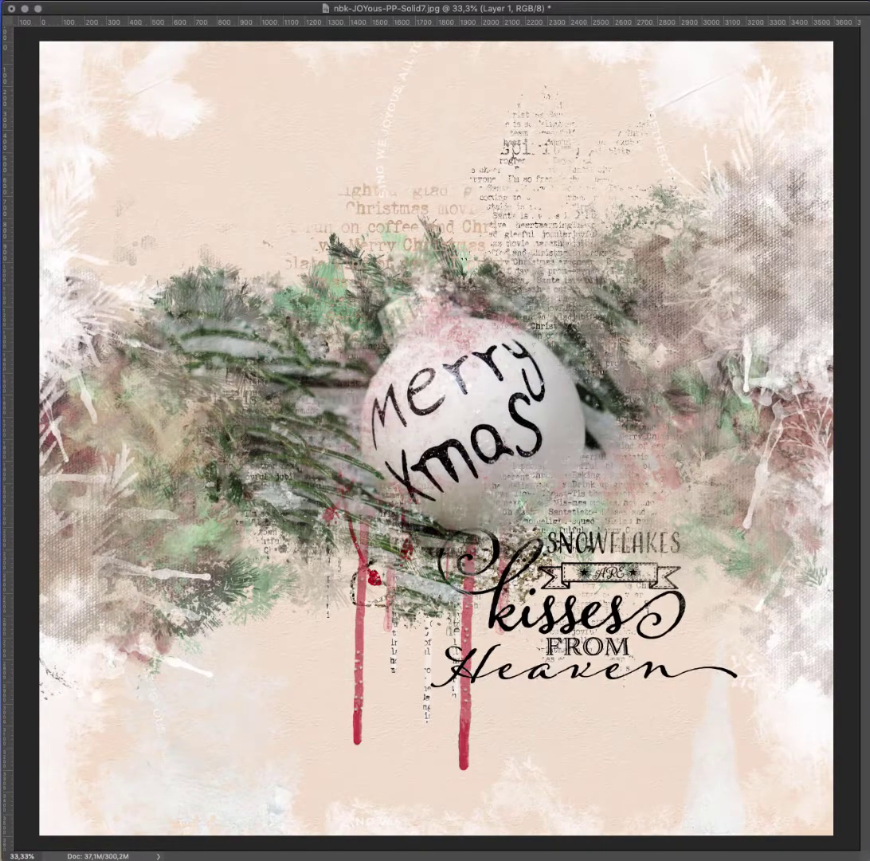
pyautogui.press('super+o')
pyautogui.click(778, 54)
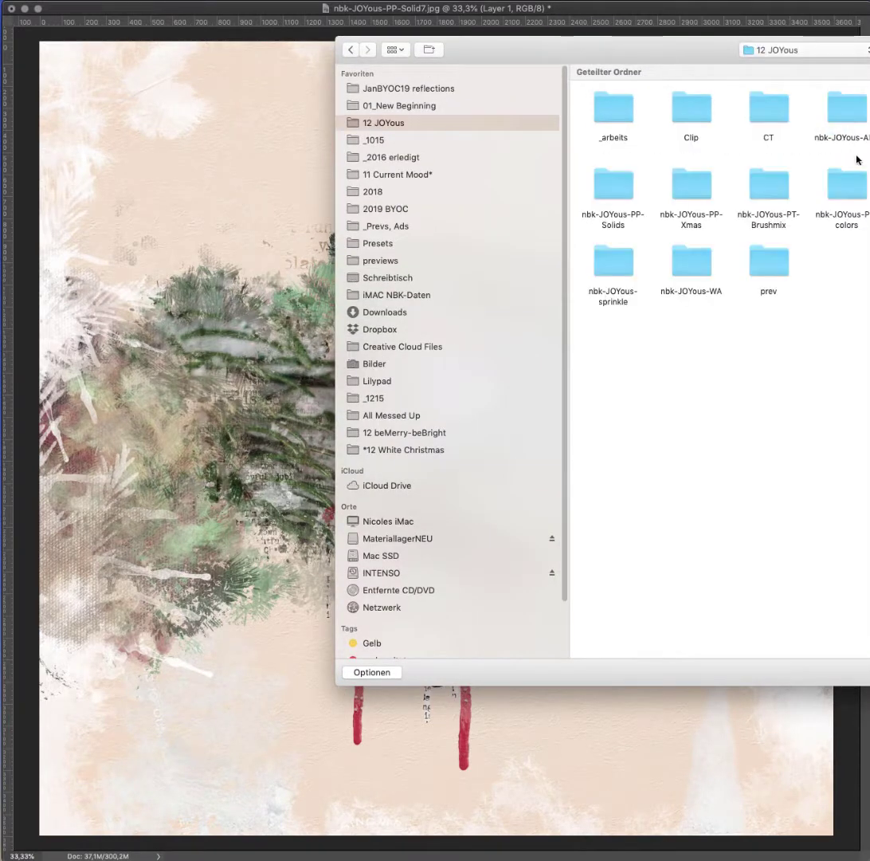
# Step: Place the nbk-JOYous-4 heart-and-pine cluster from nbk-JOYous-Loops and move it up-left
pyautogui.doubleClick(867, 111)
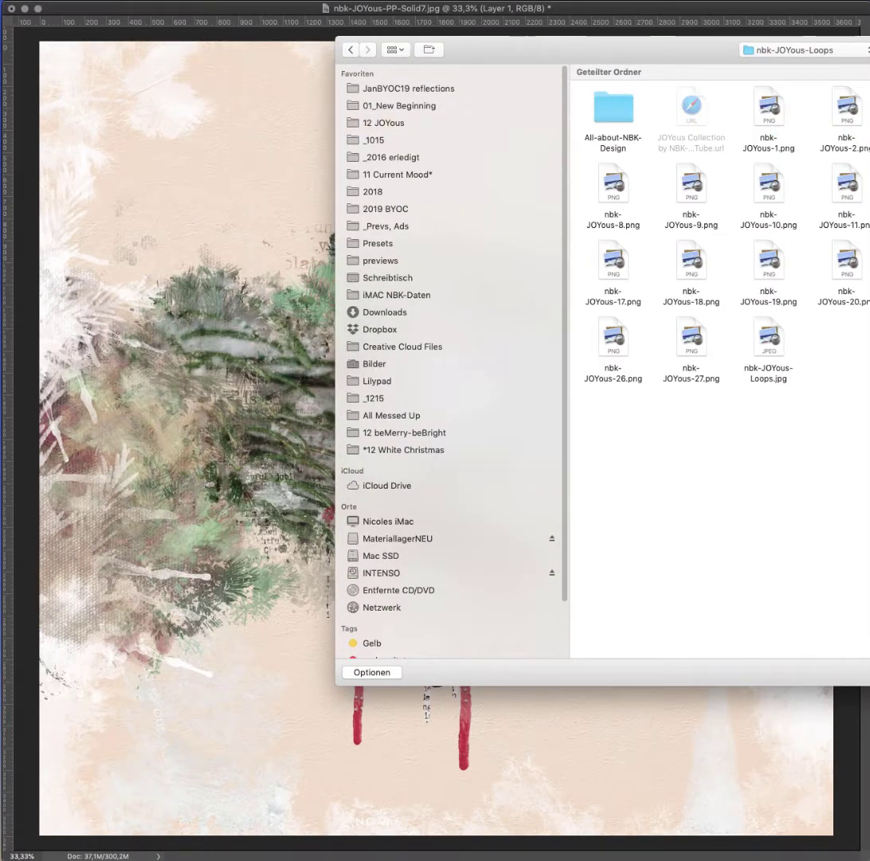
pyautogui.press('Return')
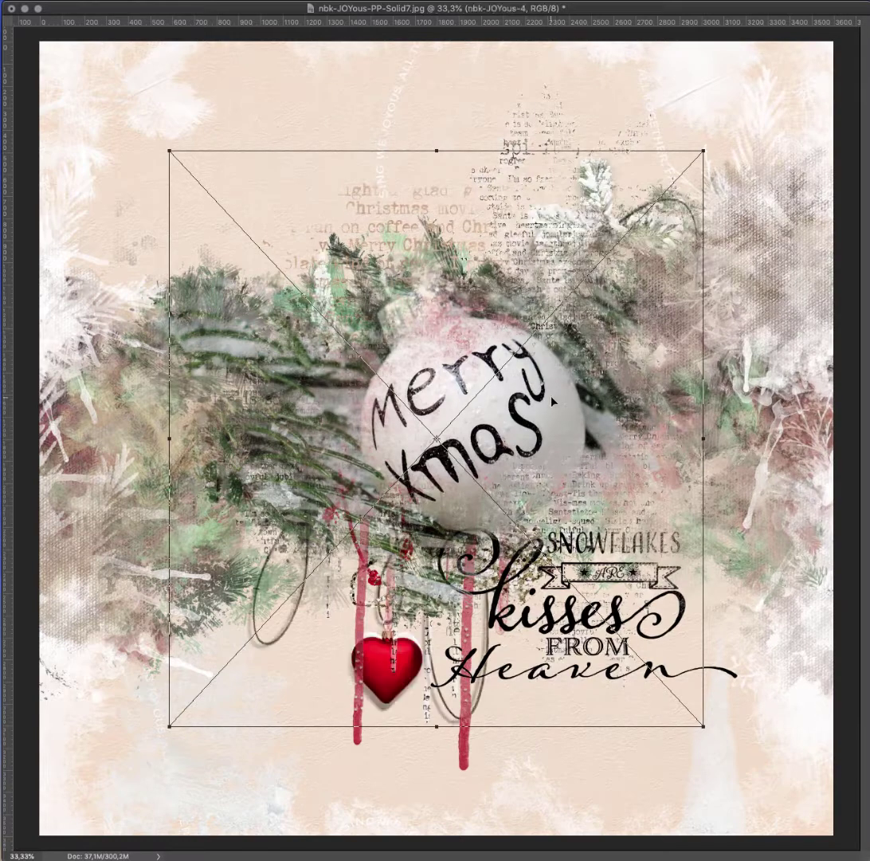
pyautogui.press('Return')
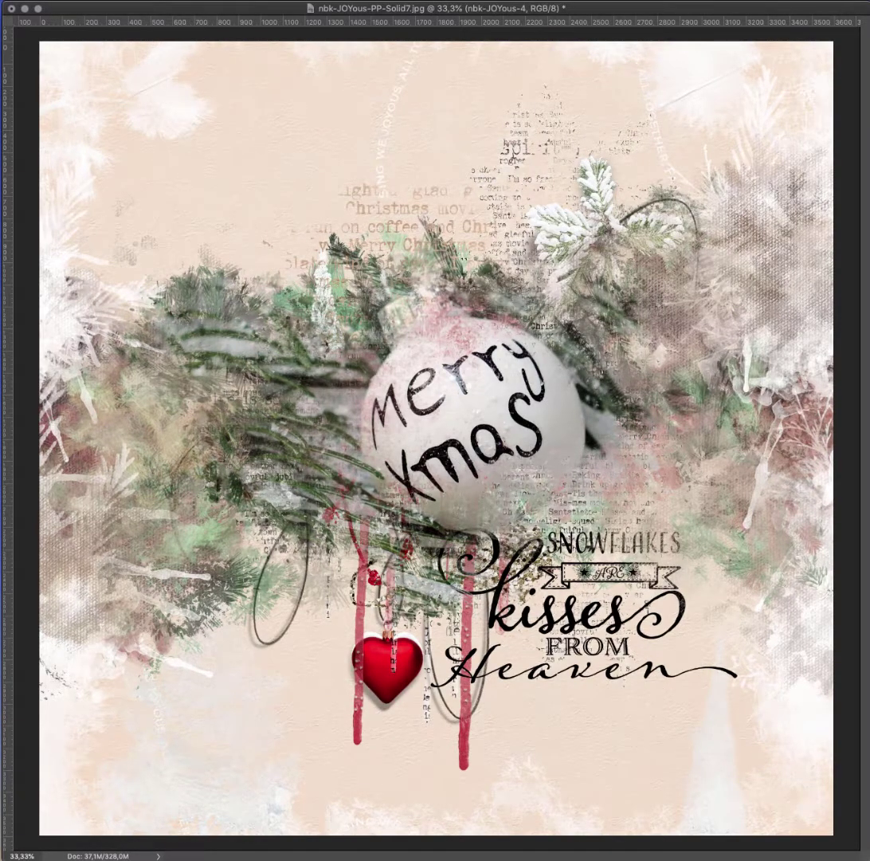
pyautogui.moveTo(413, 632); pyautogui.dragTo(372, 634)
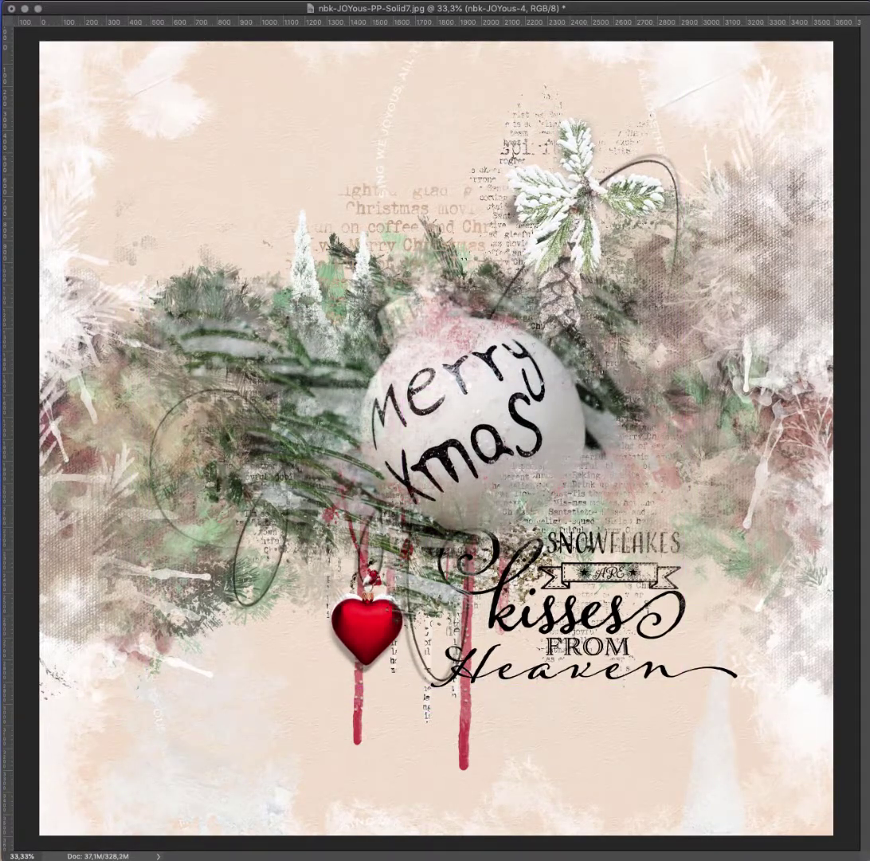
# Step: Scale the heart cluster down against the bauble and nudge the word art down-right
pyautogui.moveTo(588, 195); pyautogui.dragTo(514, 145)
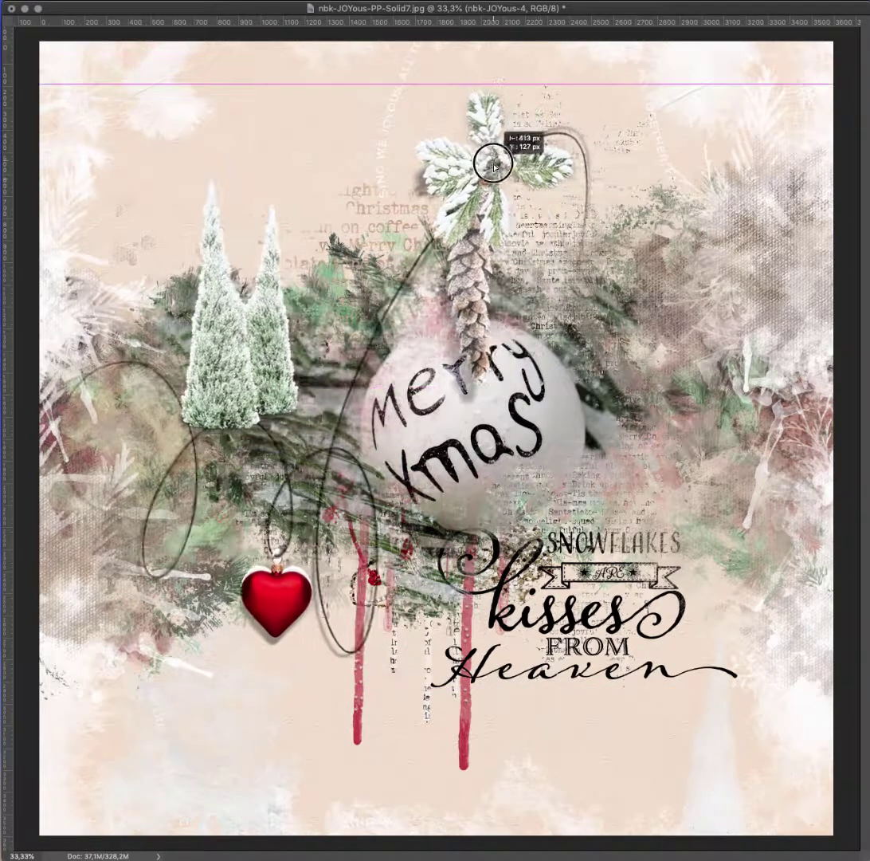
pyautogui.hotkey('ctrl', 't')
pyautogui.moveTo(609, 83); pyautogui.dragTo(497, 283)
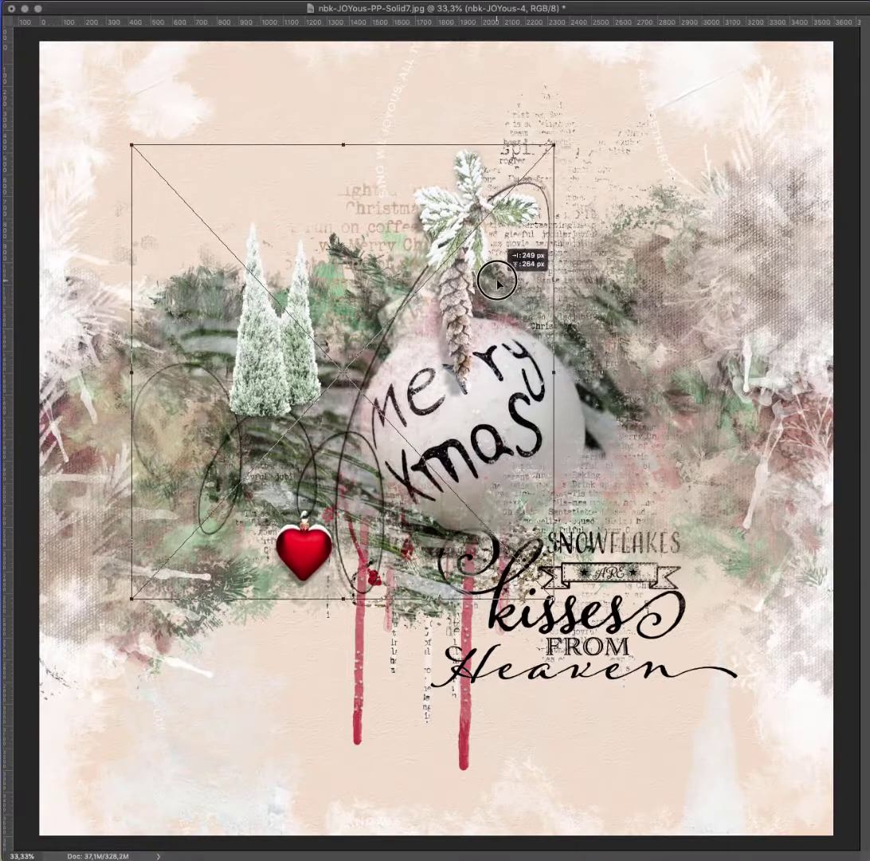
pyautogui.moveTo(498, 283); pyautogui.dragTo(506, 278)
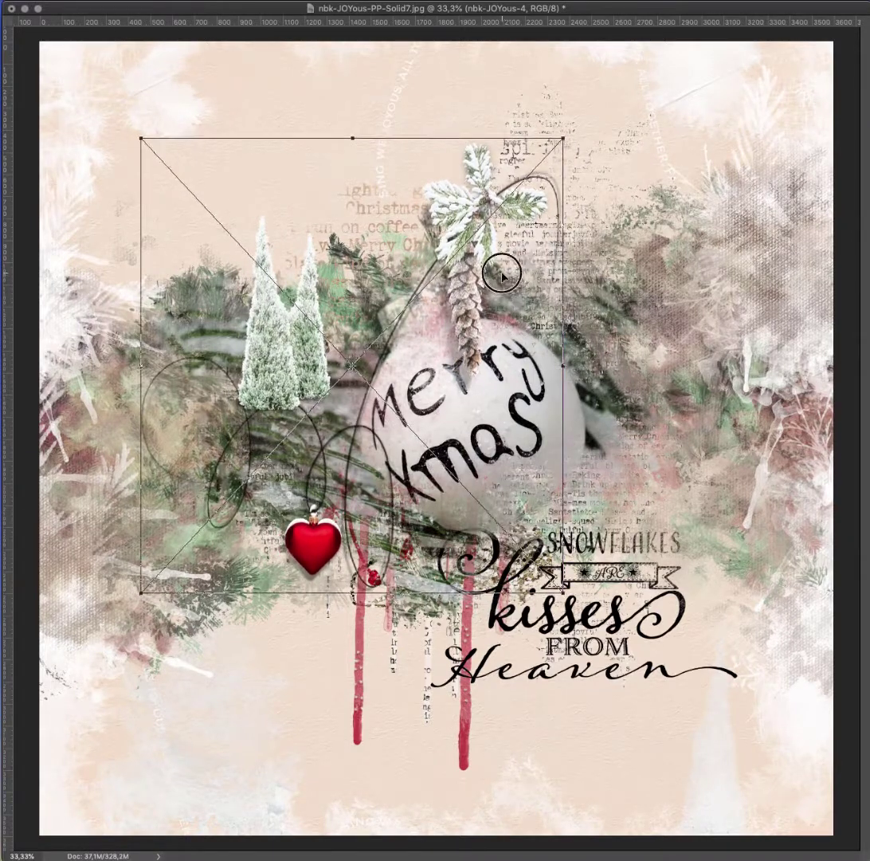
pyautogui.press('Return')
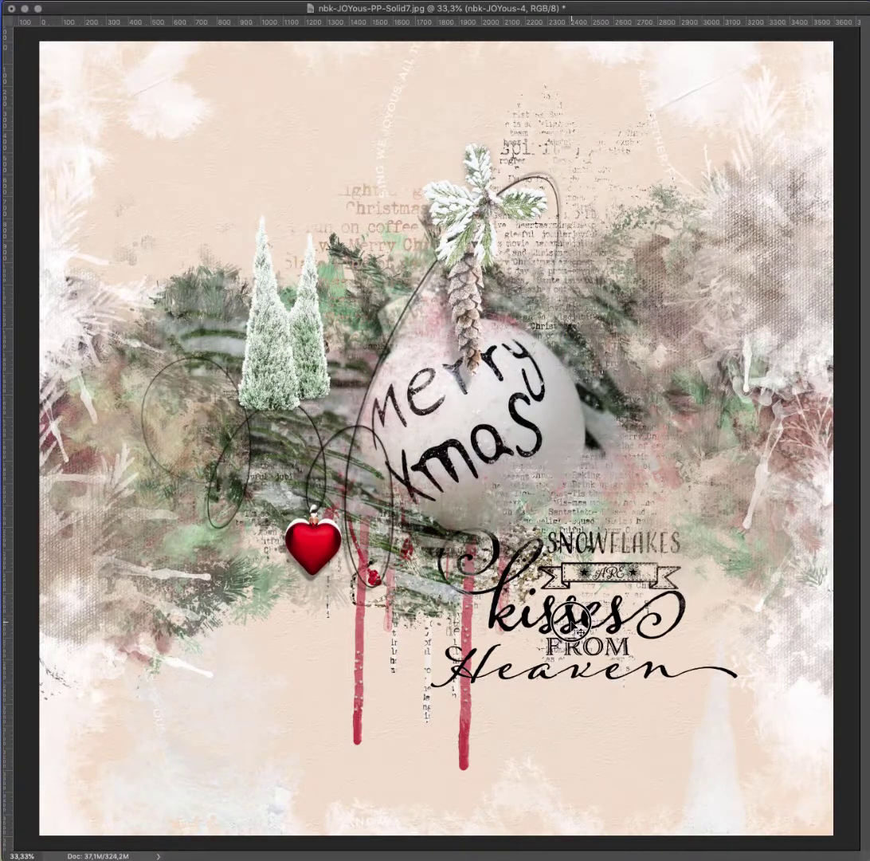
pyautogui.moveTo(573, 620)
pyautogui.mouseDown()
pyautogui.moveTo(610, 640)
pyautogui.moveTo(590, 622)
pyautogui.mouseUp()
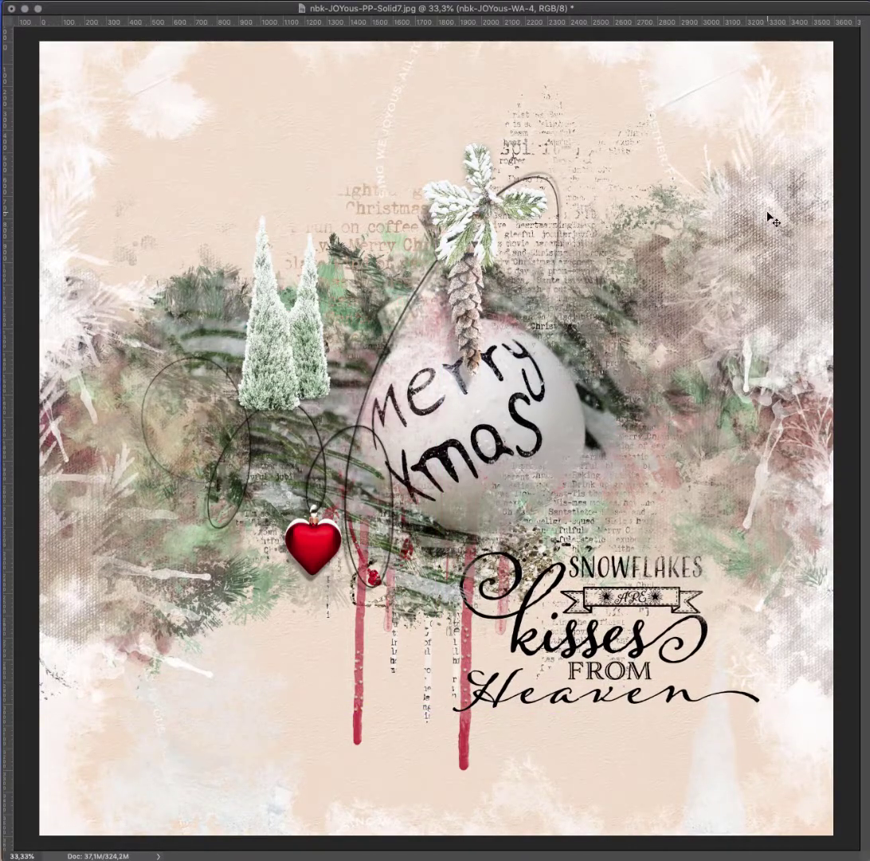